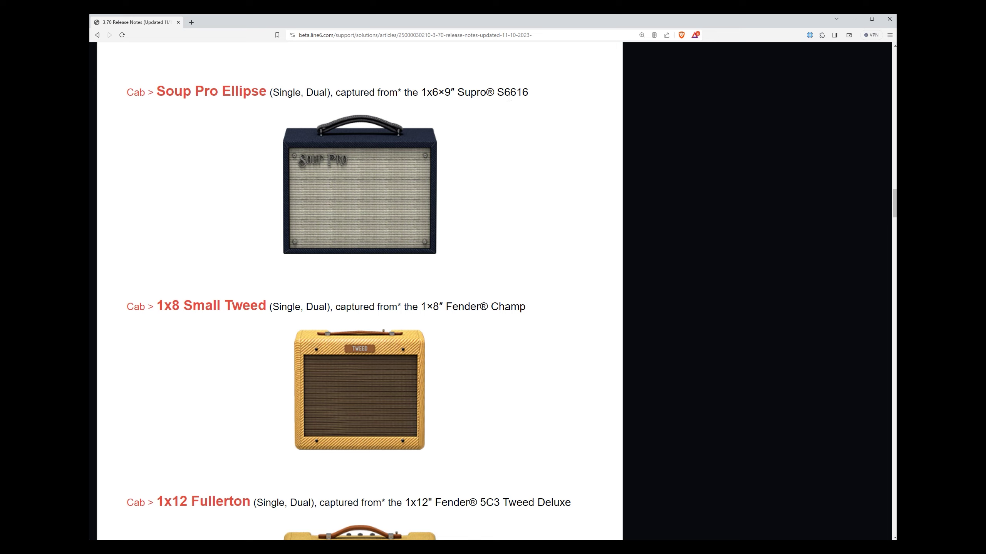
Scroll the 3.70 release notes past 1x8 Small Tweed, 1x12 Fullerton and 1x12 Cali IV to 2x12 Interstate.
scroll(492, 233, "down", 3)
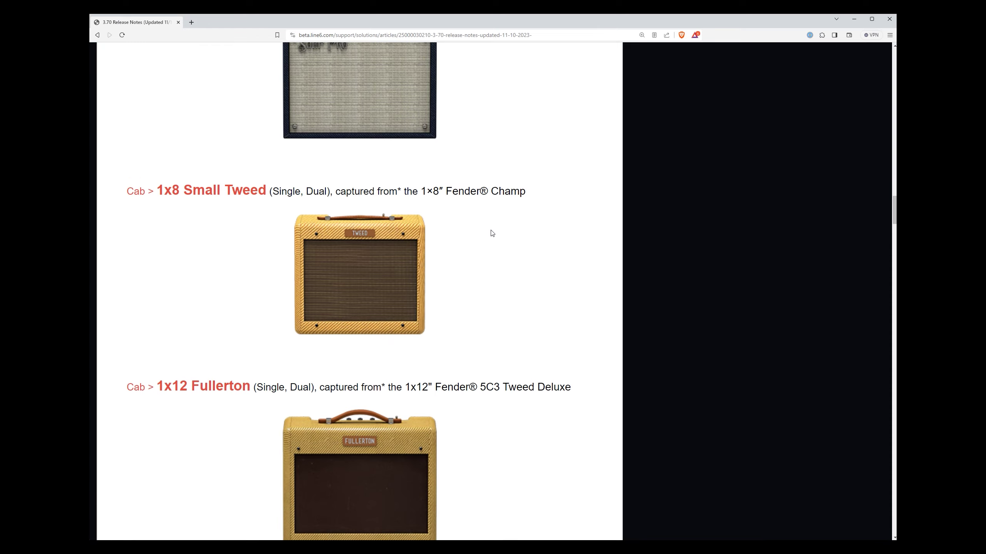
scroll(492, 233, "down", 1)
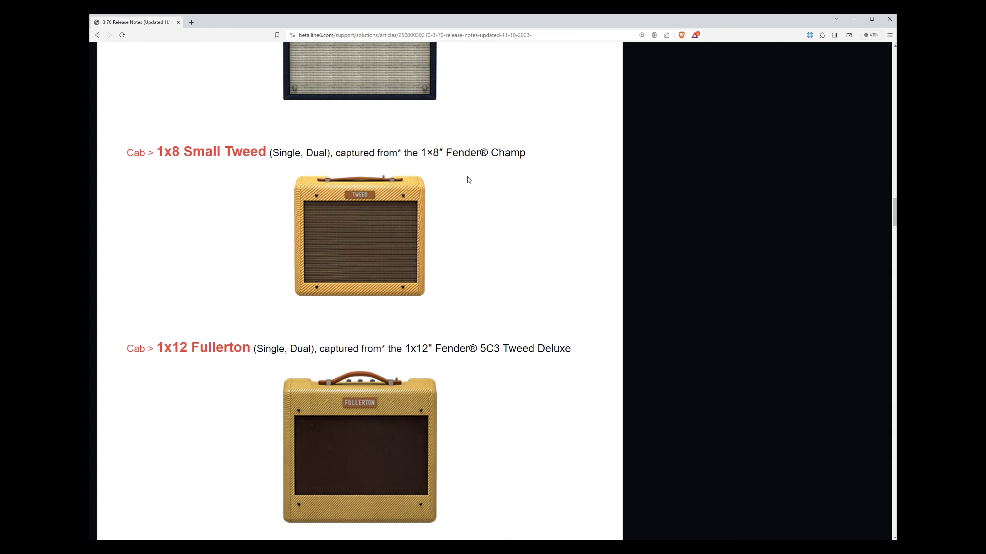
scroll(469, 180, "down", 5)
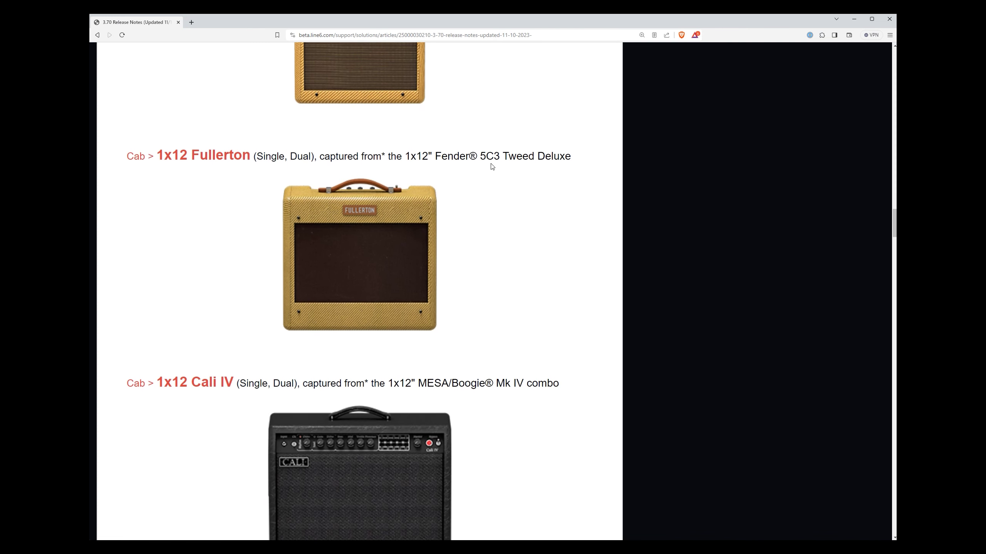
scroll(511, 237, "down", 6)
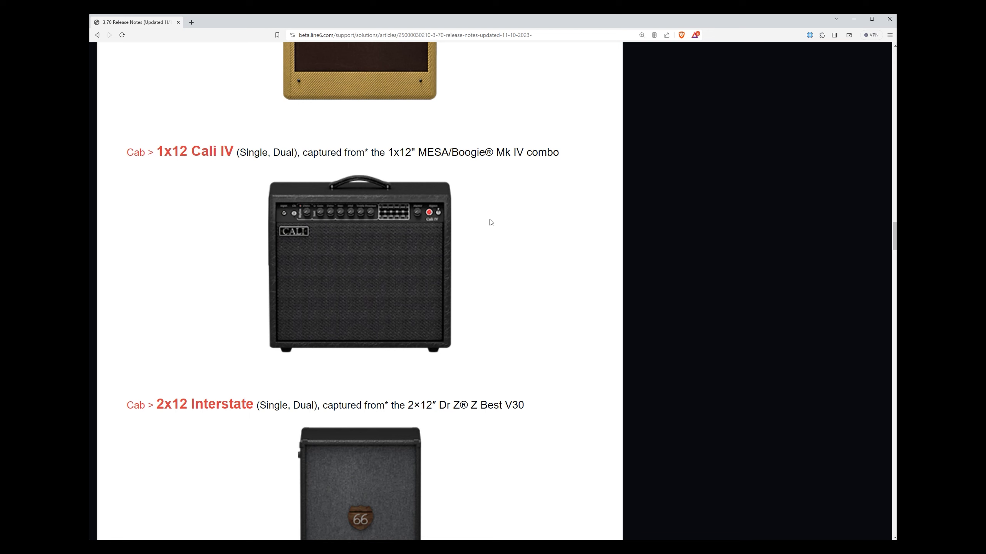
scroll(475, 218, "down", 3)
scroll(475, 218, "down", 4)
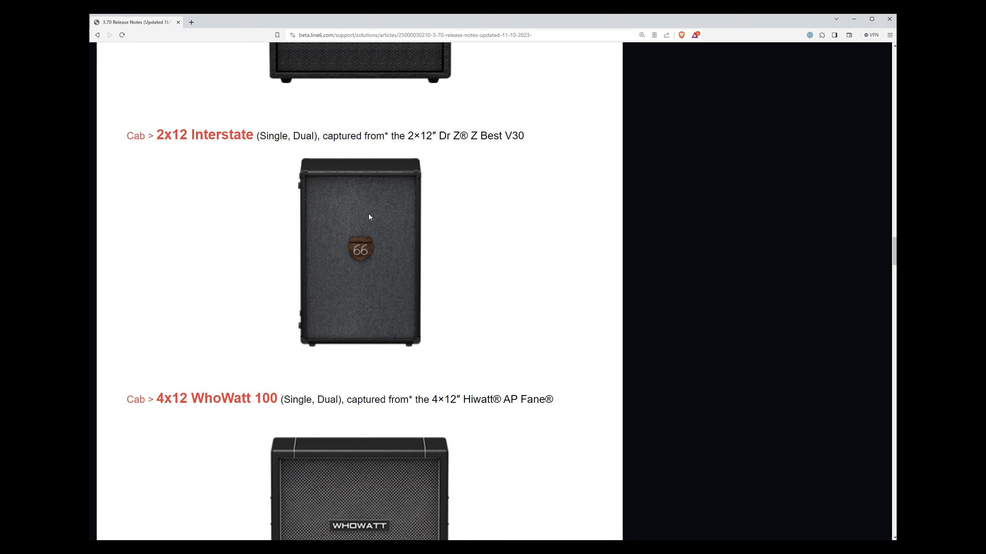
Read through the WhoWatt 100, Greenback 30, Dripman and 6x10 Cali Power cab entries.
scroll(396, 271, "down", 5)
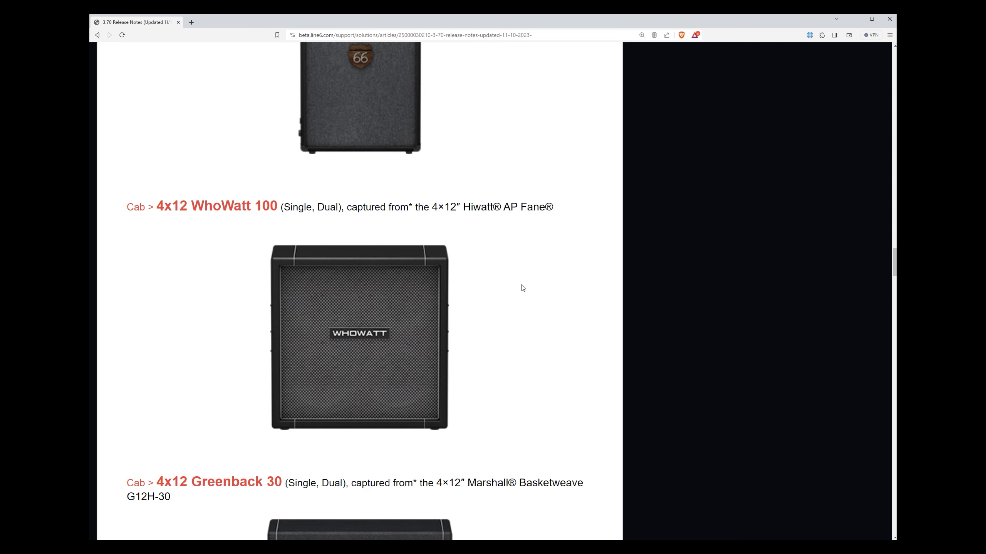
scroll(526, 294, "down", 1)
scroll(520, 294, "down", 4)
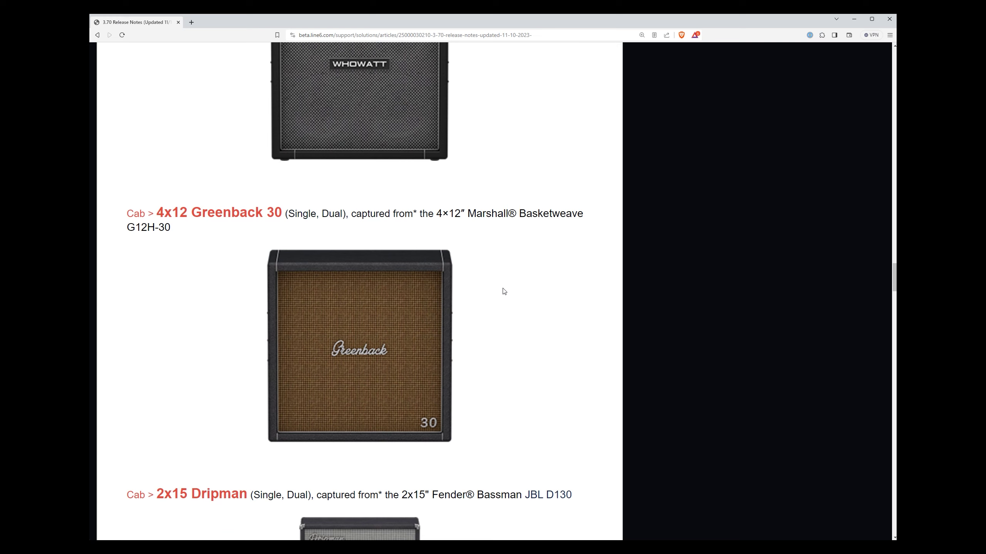
scroll(507, 293, "down", 7)
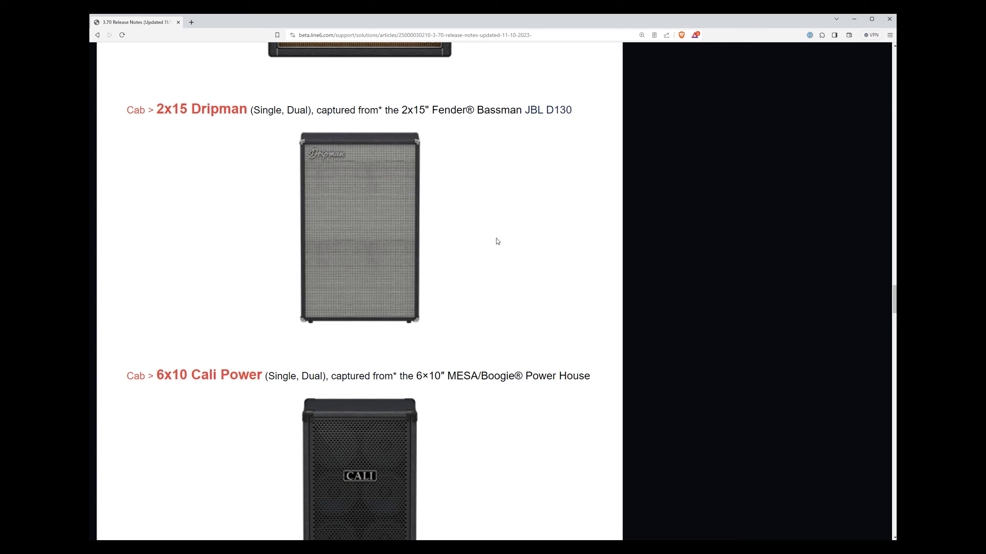
scroll(504, 241, "down", 2)
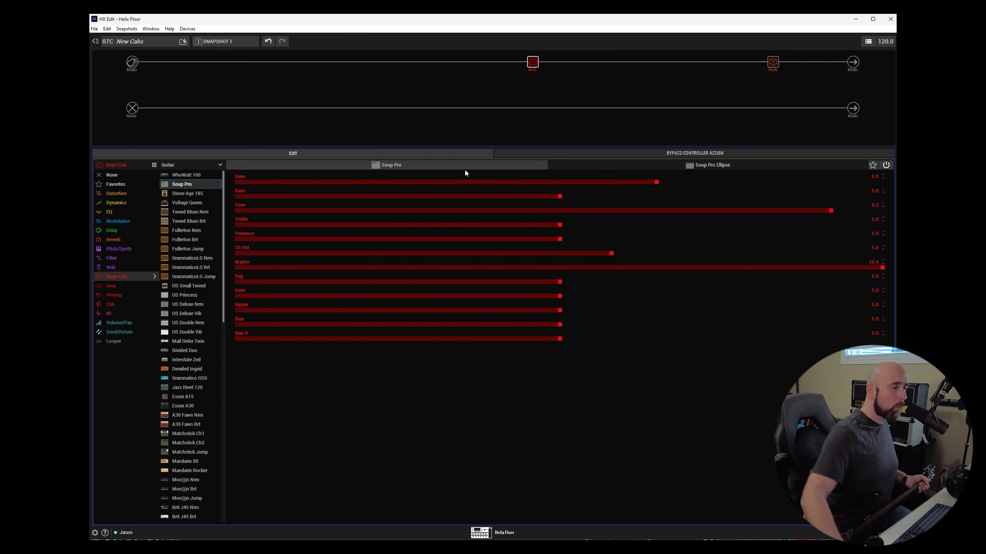
Look over the reverb block and the Soup Pro Ellipse cab's mic settings.
left_click(776, 65)
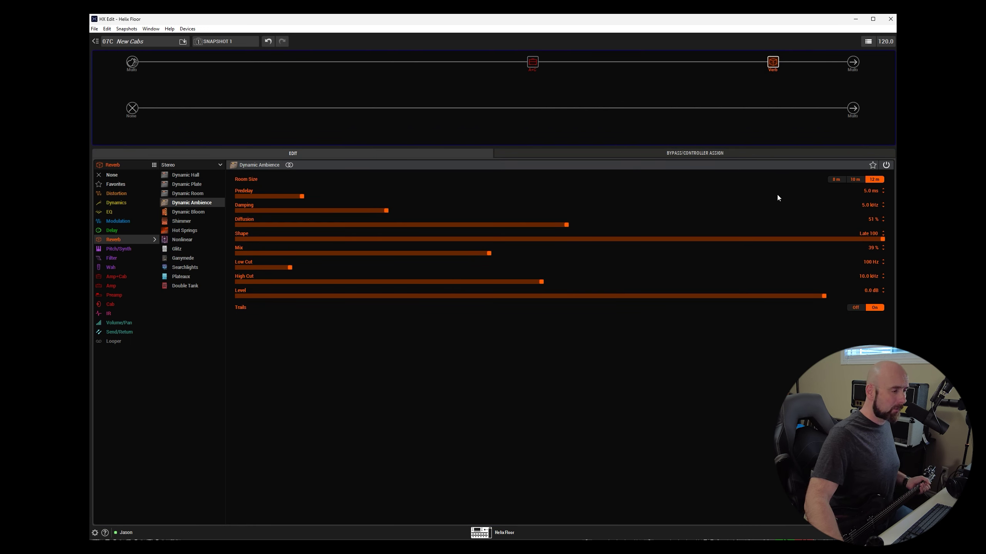
left_click(532, 63)
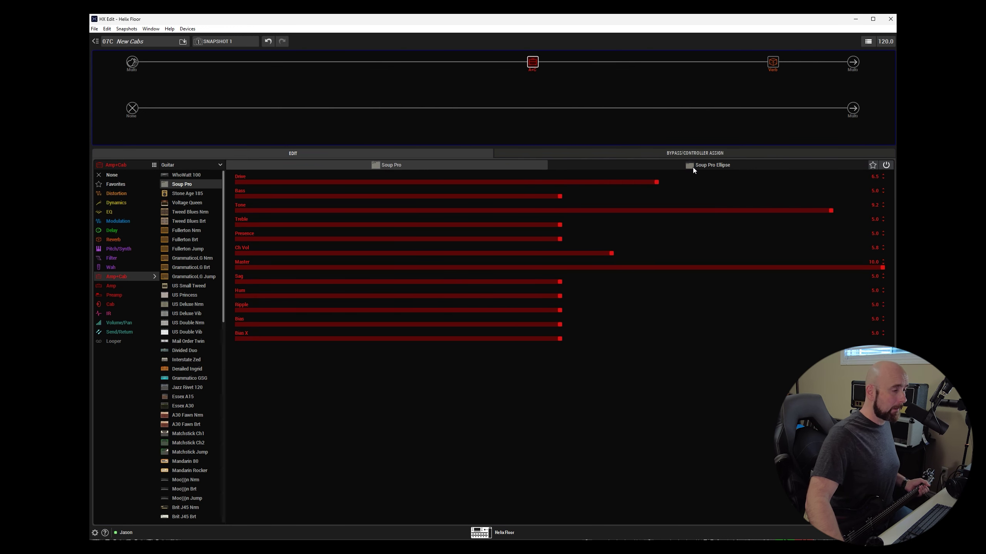
left_click(693, 168)
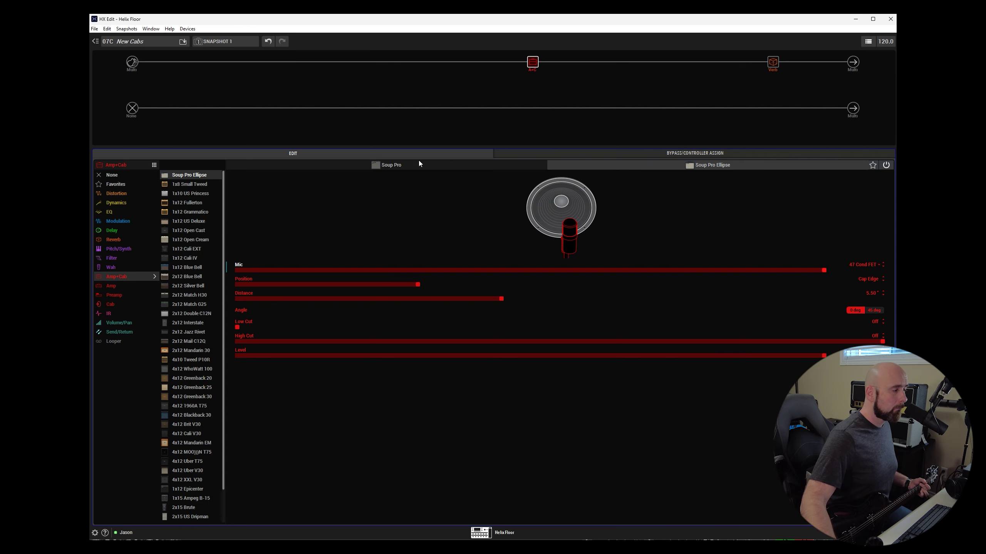
Raise the Soup Pro amp's Ch Vol from 5.8 to near maximum.
left_click(440, 165)
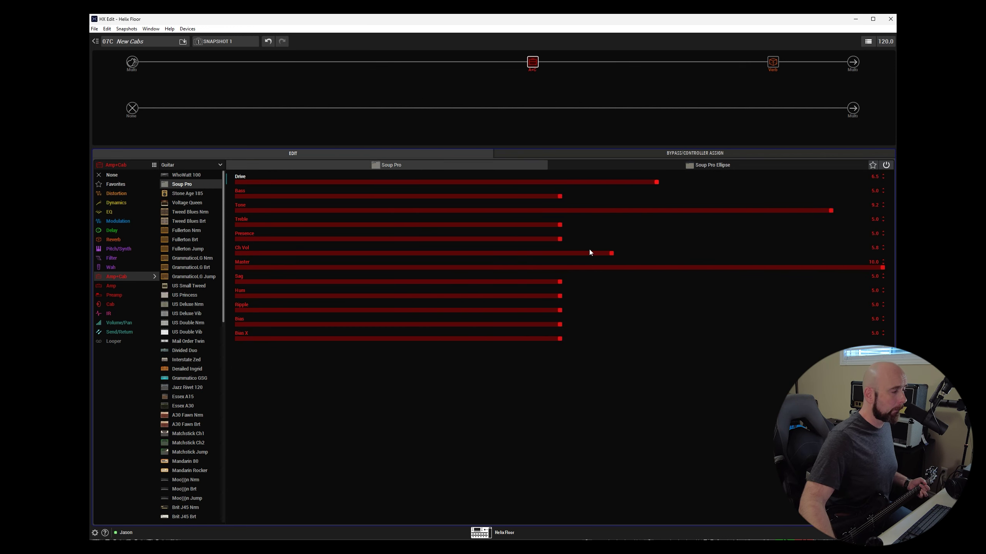
left_click_drag(611, 253, 835, 259)
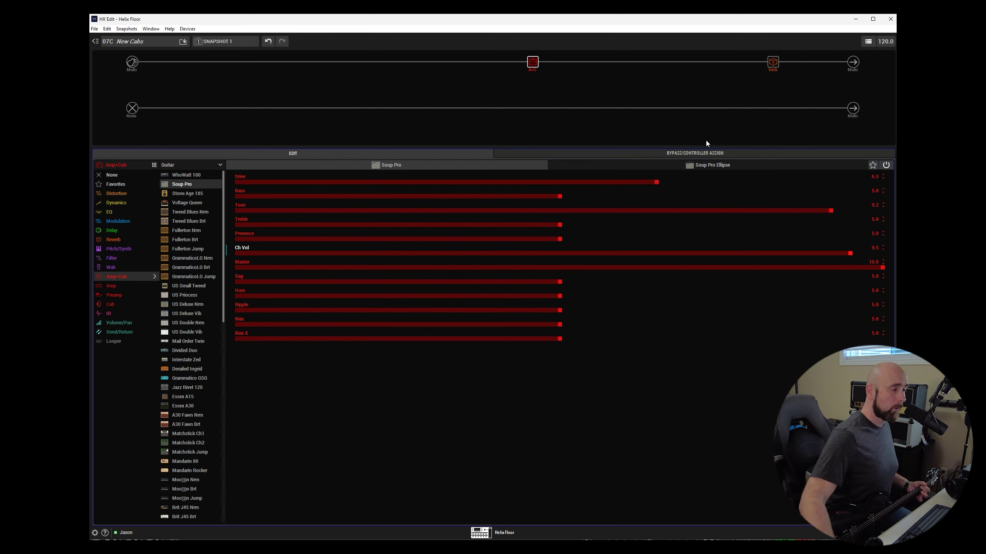
left_click(706, 165)
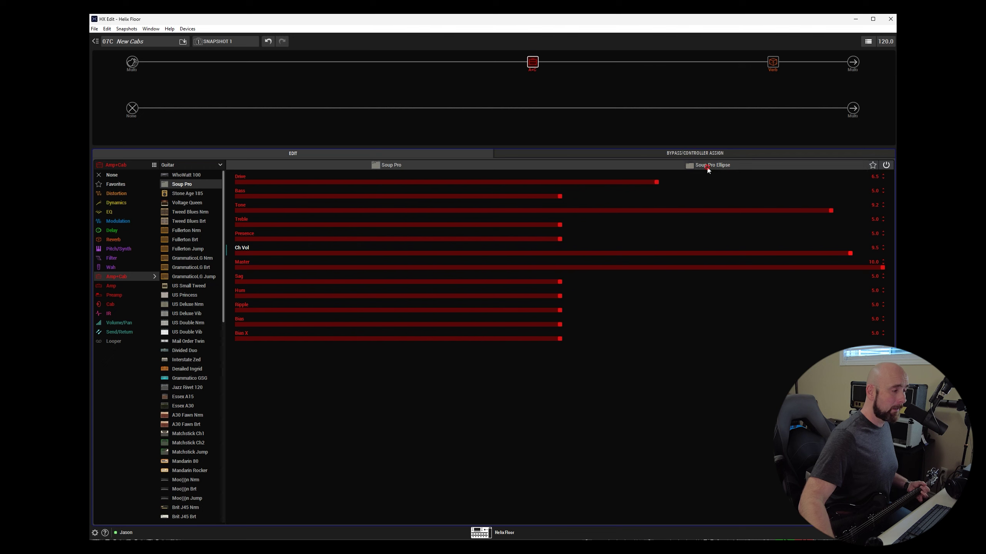
Set the Soup Pro Ellipse mic to 160 Ribbon, 4.25" distance and position 1.2.
left_click(510, 270)
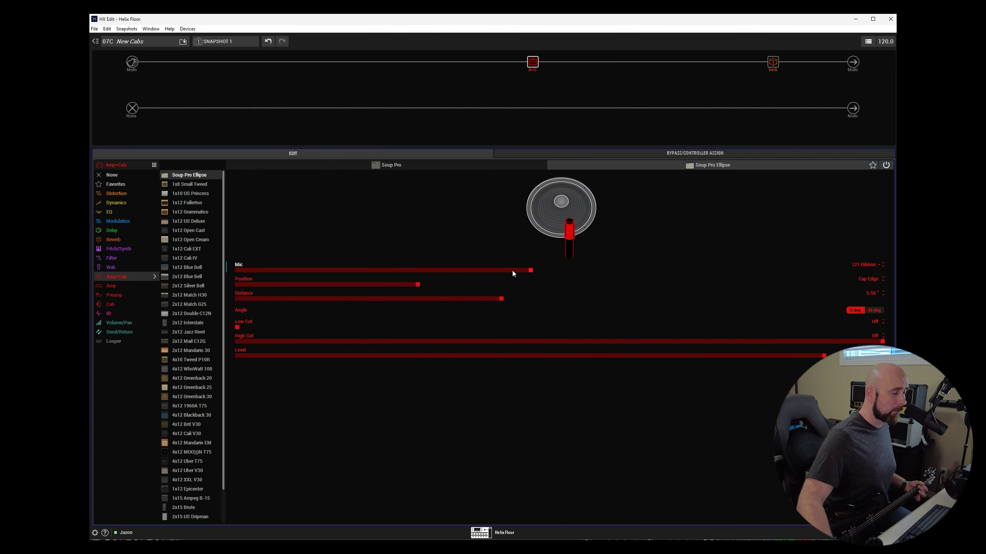
scroll(512, 270, "up", 1)
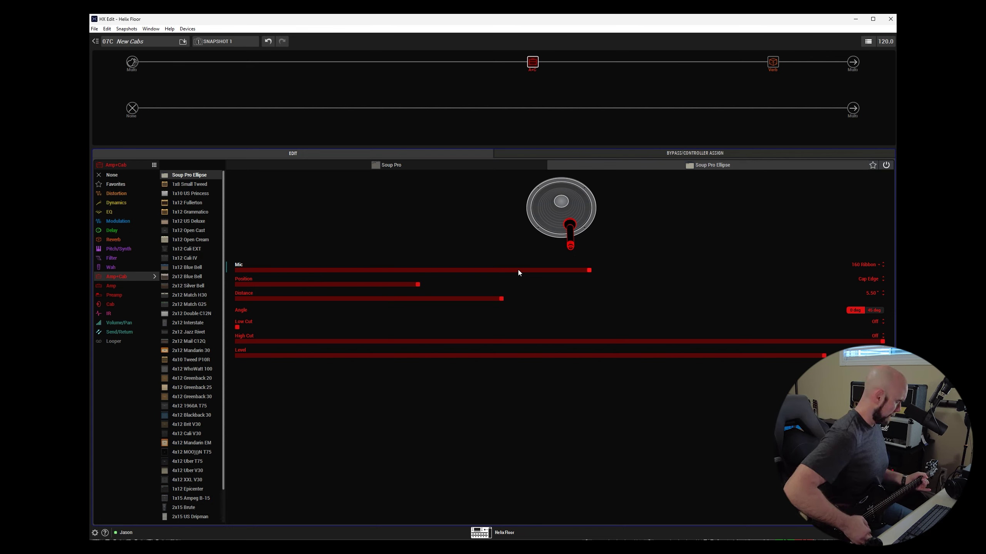
left_click(423, 298)
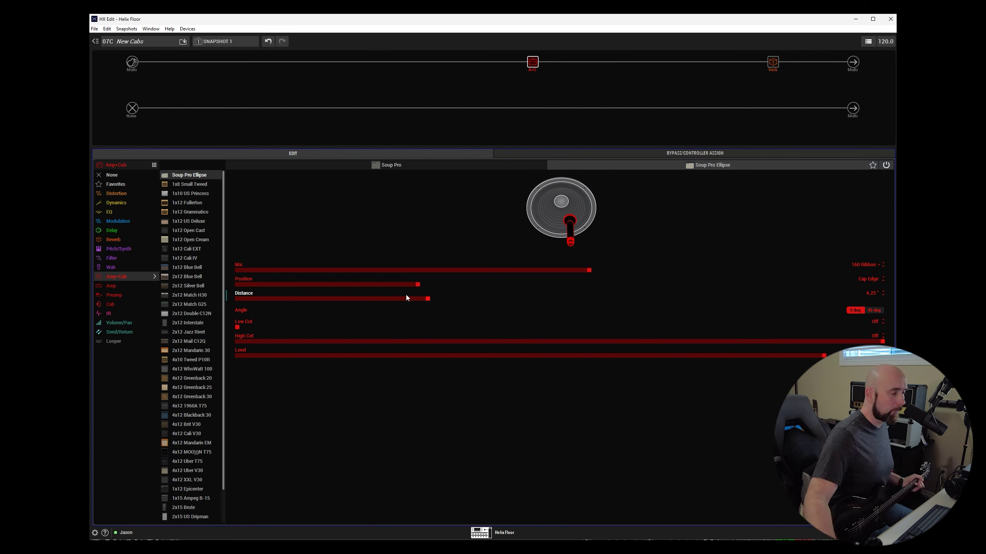
left_click_drag(407, 283, 303, 287)
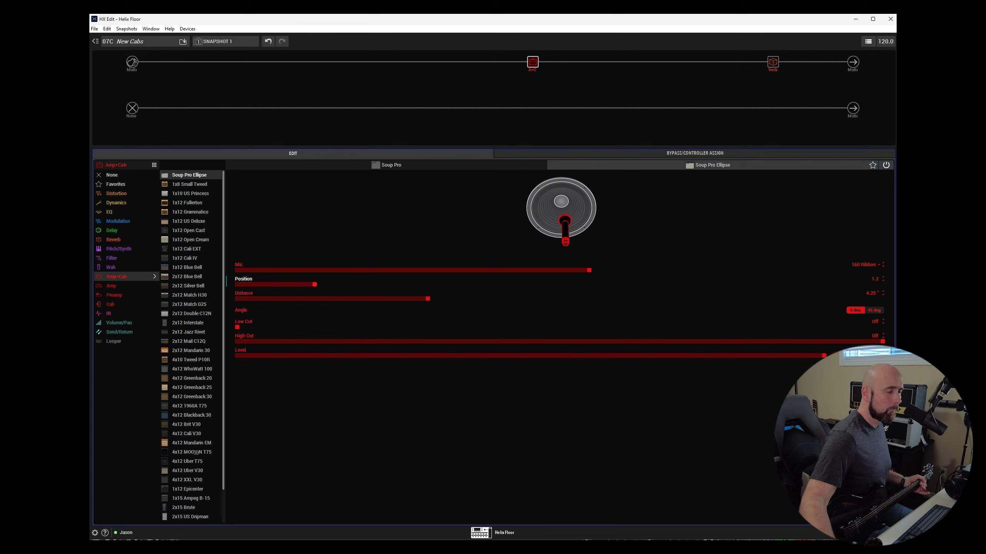
left_click(240, 353)
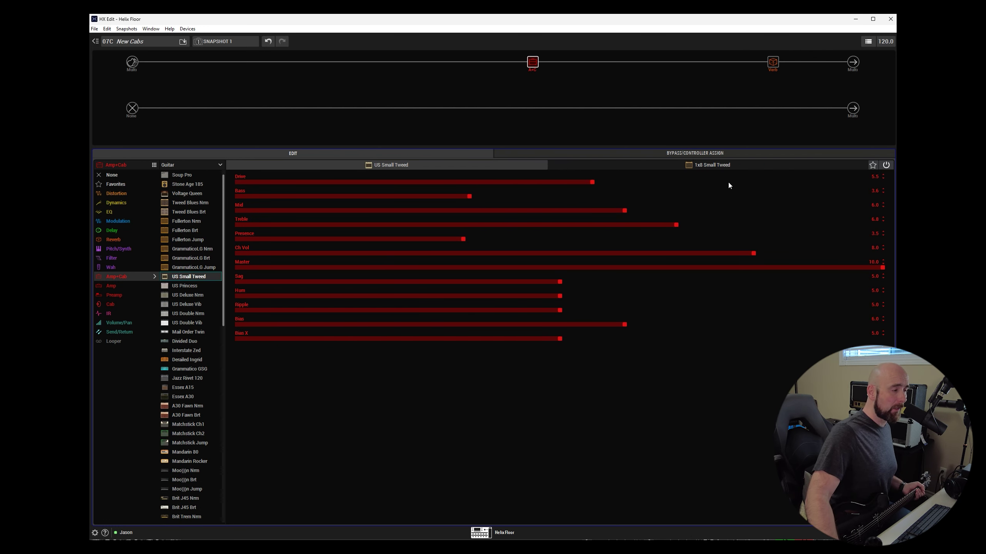
Push the US Small Tweed's Ch Vol to 10 and raise the 1x8 Small Tweed cab Level to the top.
left_click(720, 167)
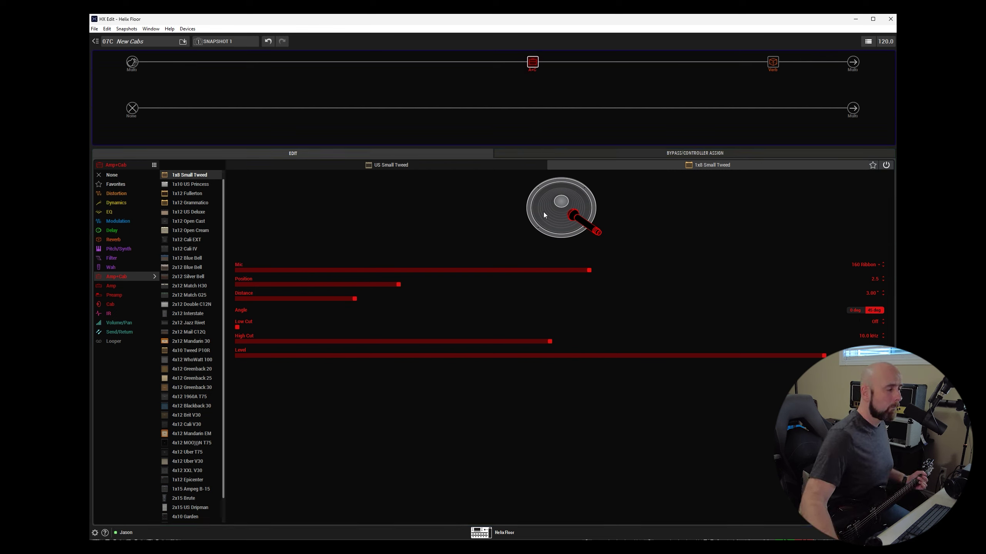
left_click(485, 166)
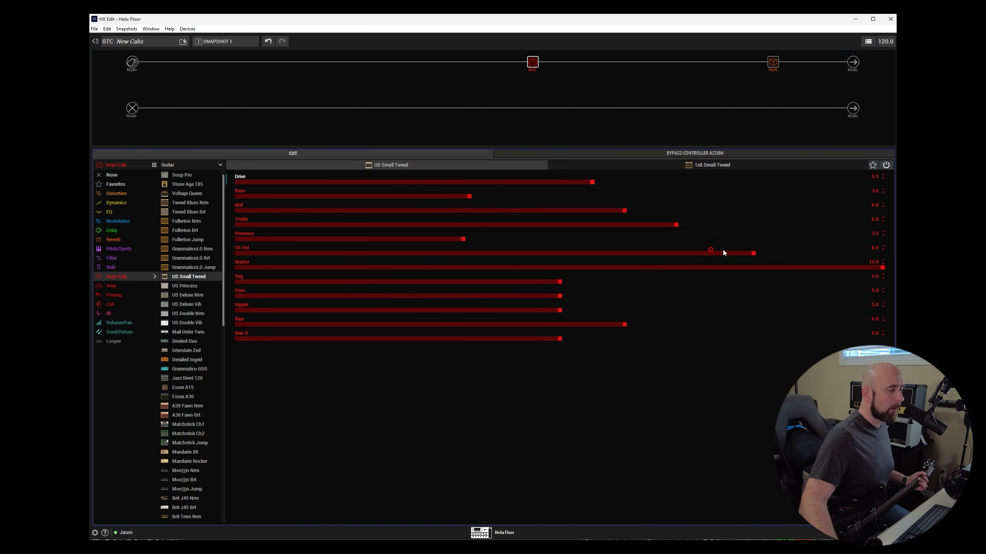
left_click_drag(722, 251, 883, 253)
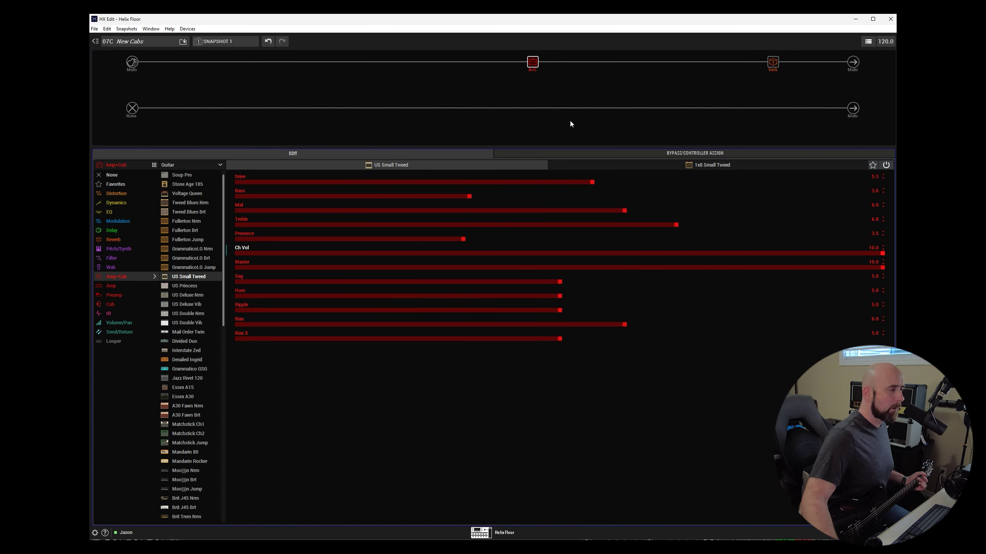
left_click(680, 165)
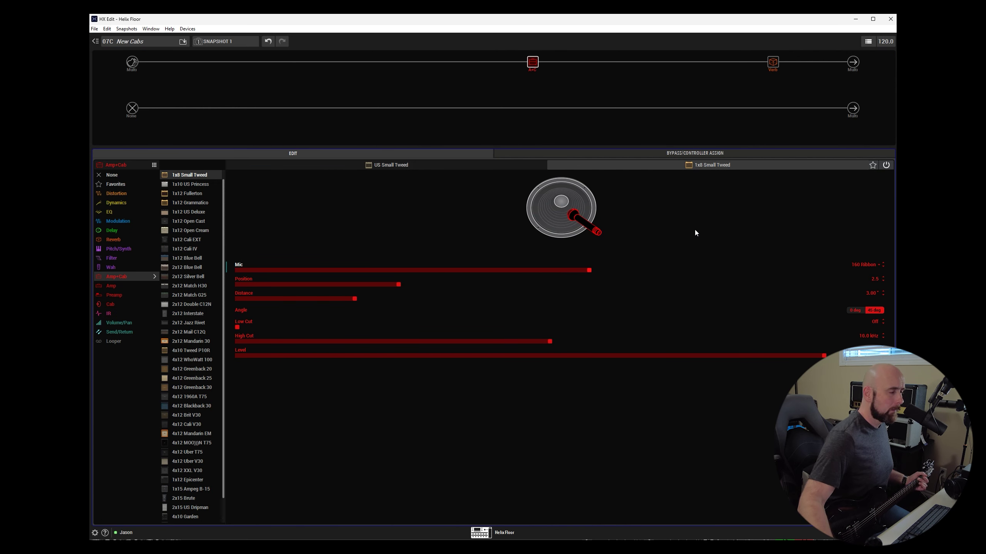
left_click_drag(824, 356, 830, 355)
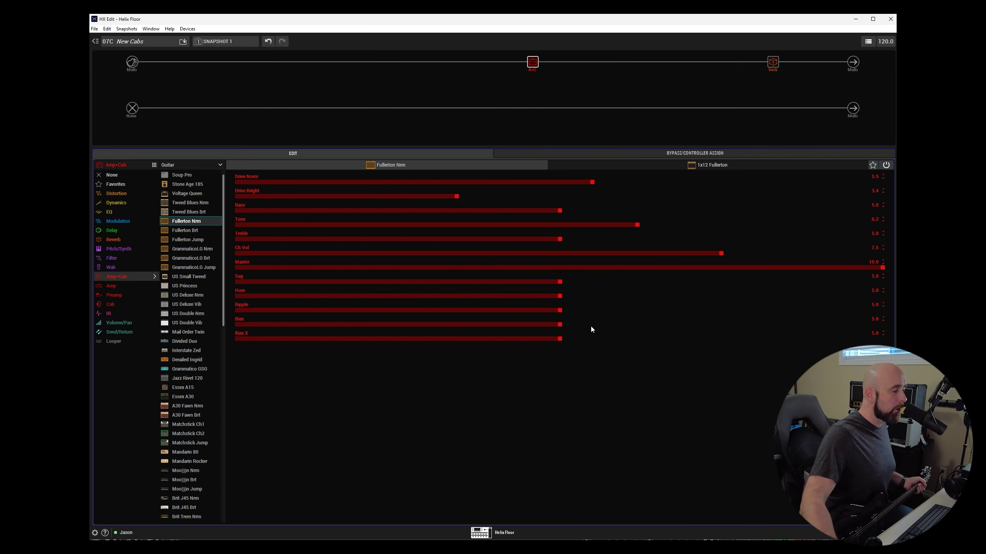
Raise the Fullerton Nrm Ch Vol to 8.7 and the 1x12 Fullerton cab's Low Cut to about 100 Hz.
left_click_drag(741, 251, 822, 250)
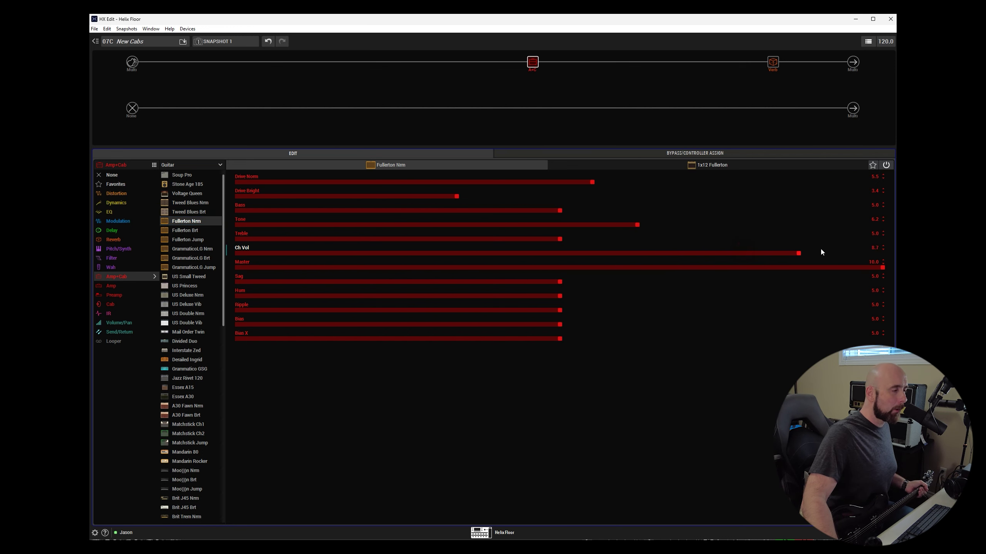
left_click(734, 171)
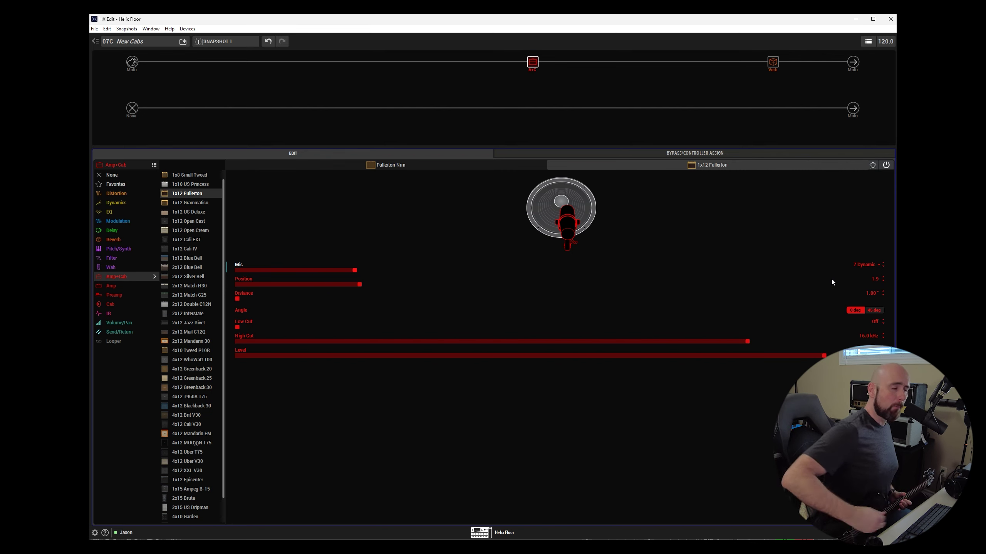
left_click(298, 328)
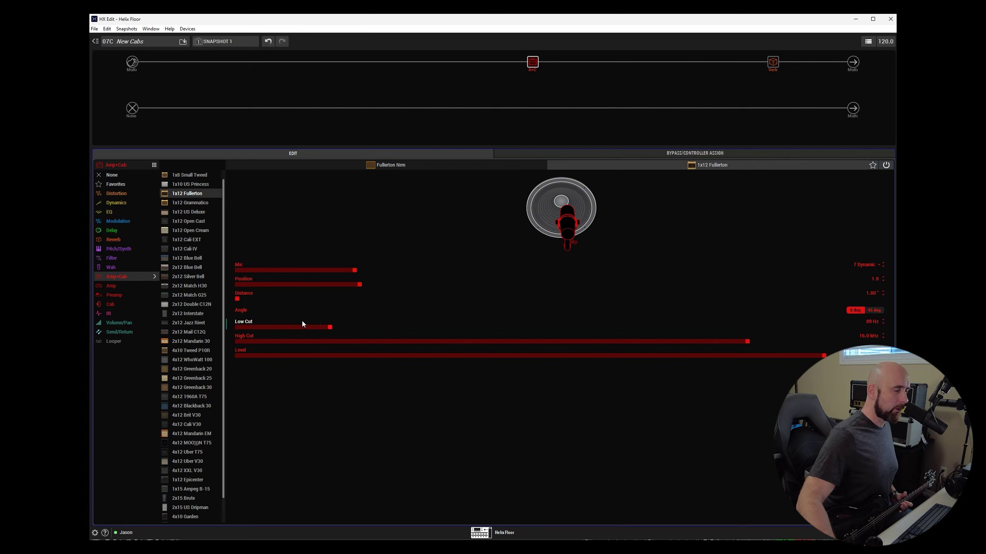
scroll(302, 324, "up", 5)
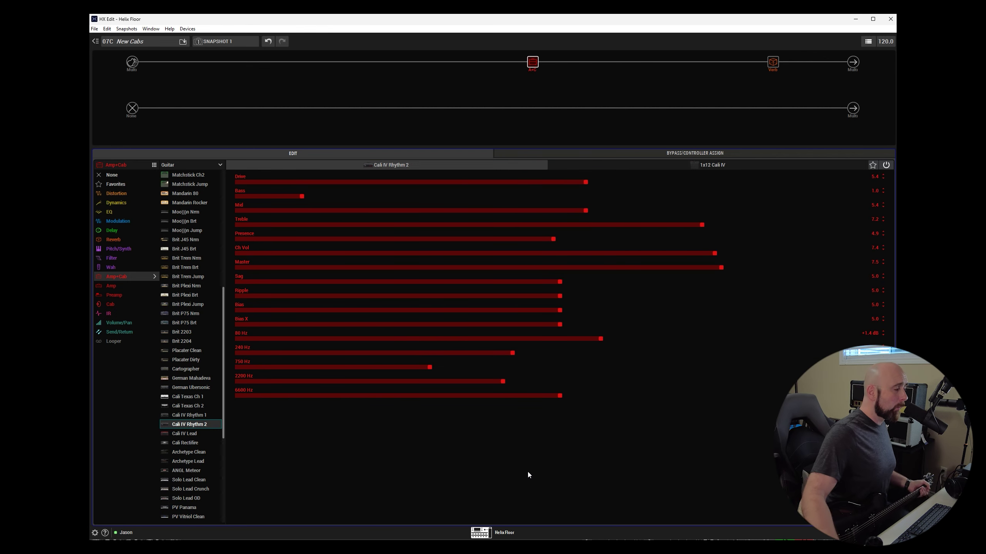
Give the 1x12 Cali IV cab a 101 Hz Low Cut and a 121 Ribbon mic, then bring up the 2x12 Interstate cab.
left_click(707, 166)
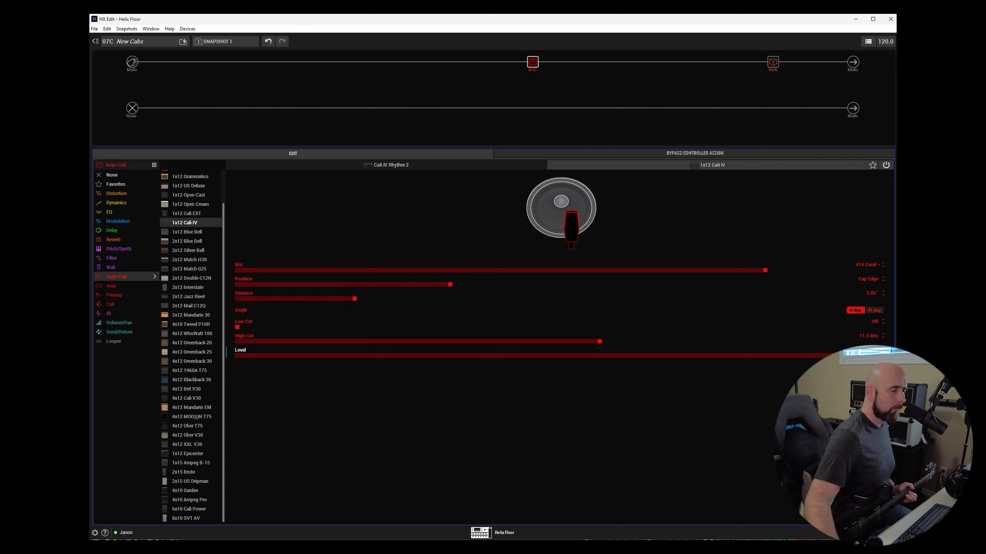
left_click(275, 327)
left_click_drag(275, 327, 338, 319)
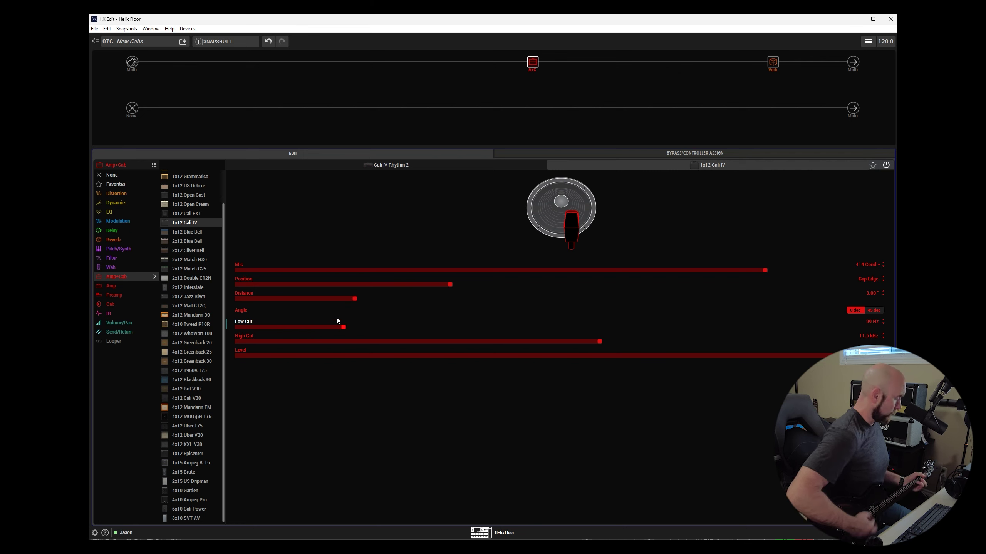
left_click(560, 271)
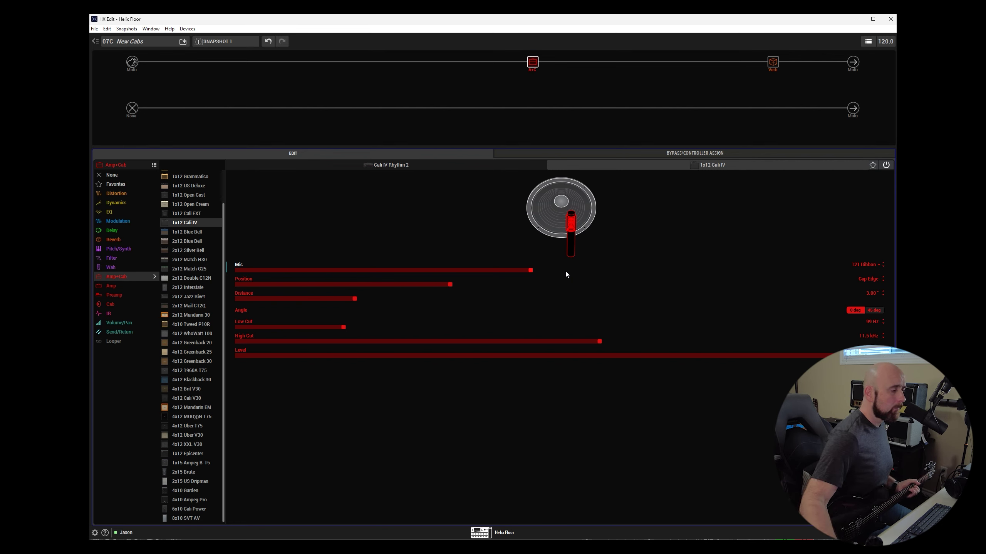
scroll(565, 274, "up", 1)
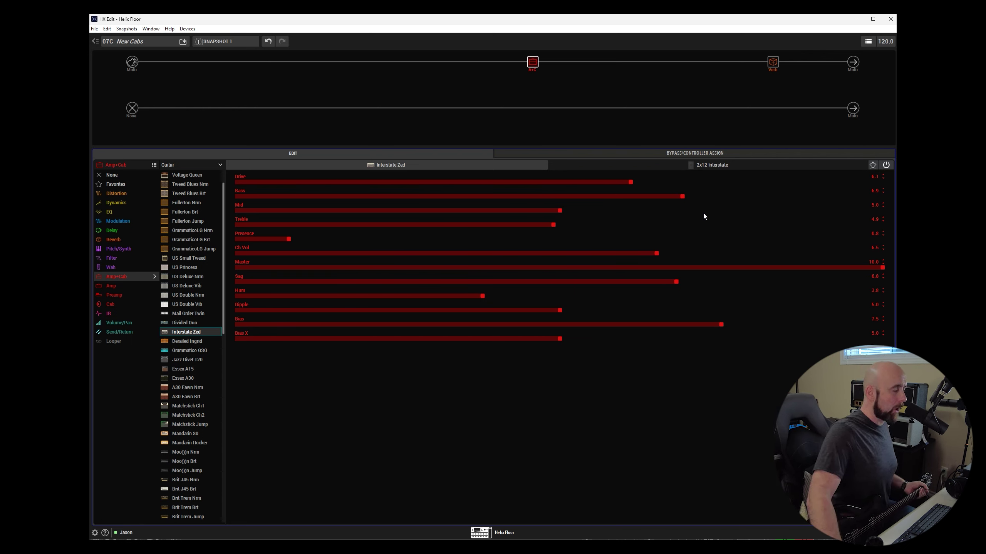
left_click(719, 164)
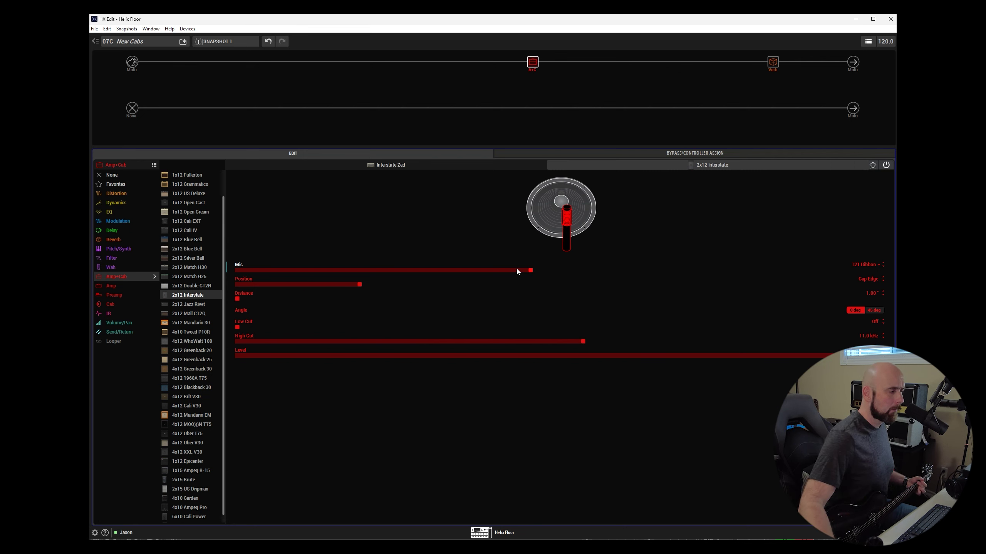
Change the 2x12 Interstate mic from 121 Ribbon to 160 Ribbon.
scroll(516, 270, "up", 1)
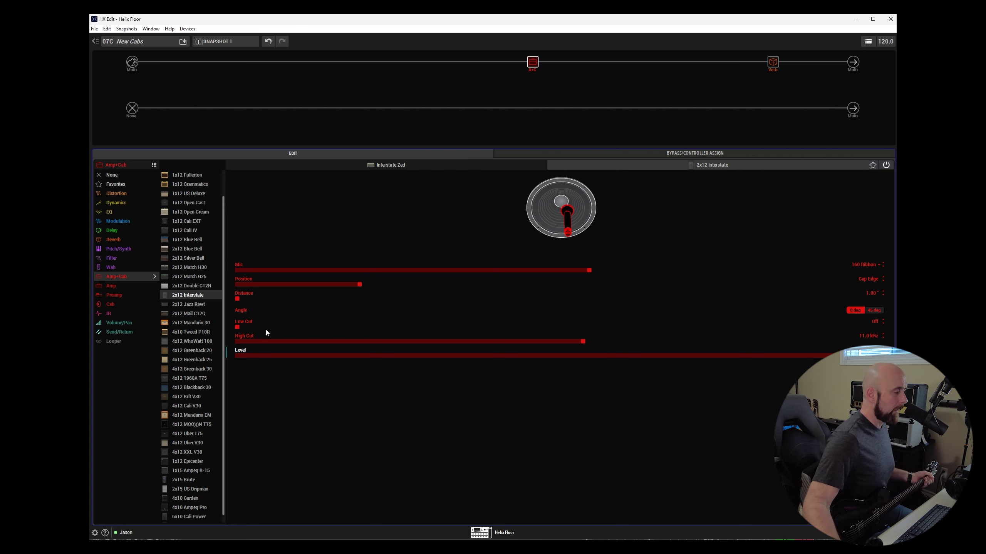
Set the 160 Ribbon mic distance to 3.50" and show the Interstate Zed amp parameters.
left_click_drag(258, 300, 365, 288)
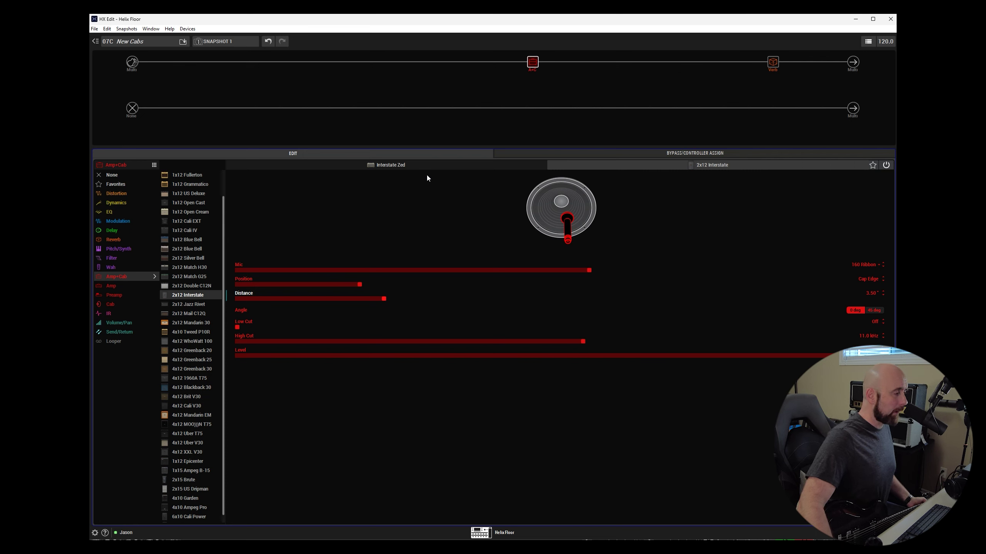
left_click(452, 169)
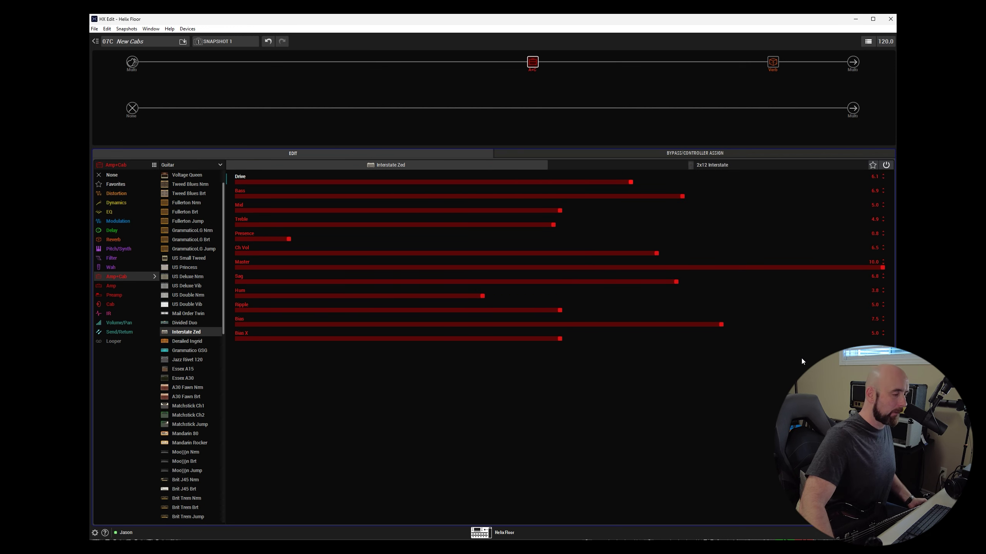
Load the WhoWatt 100 amp and mike its 4x12 WhoWatt 100 cab with the 160 Ribbon.
key("Home")
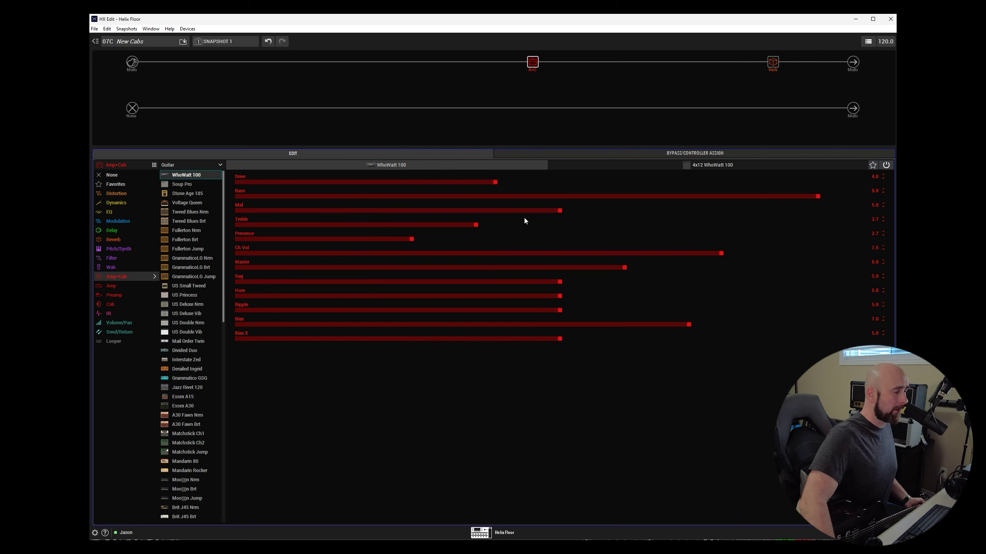
left_click(706, 169)
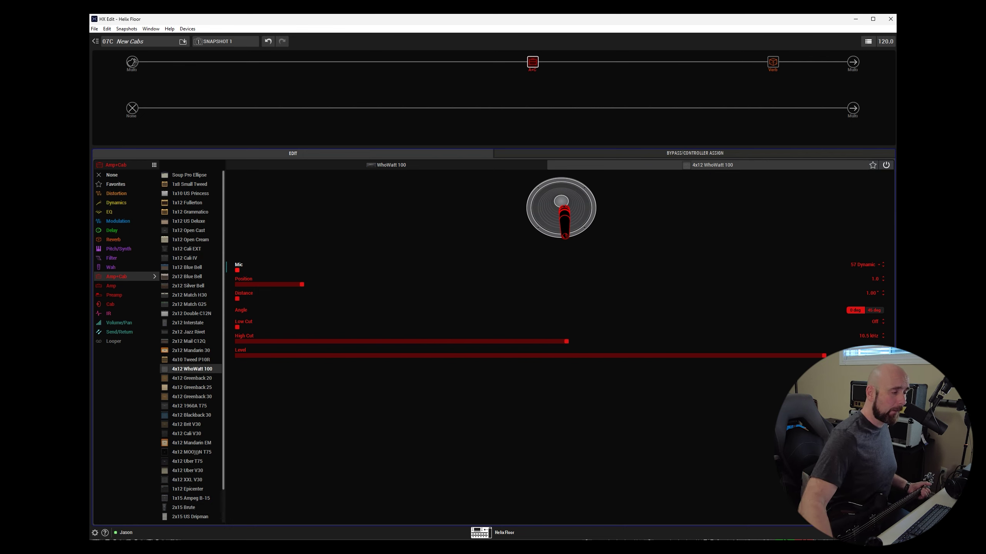
left_click(240, 350)
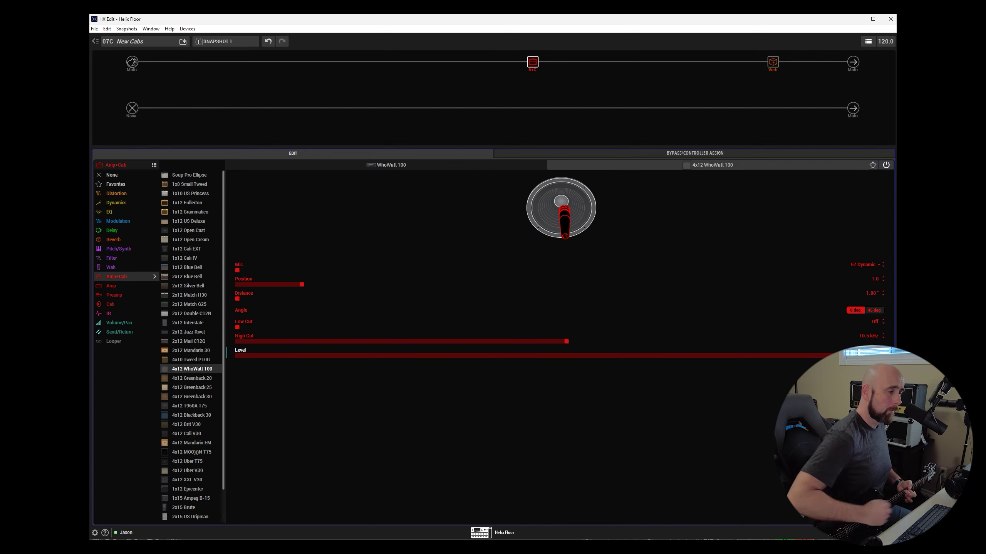
scroll(455, 267, "up", 5)
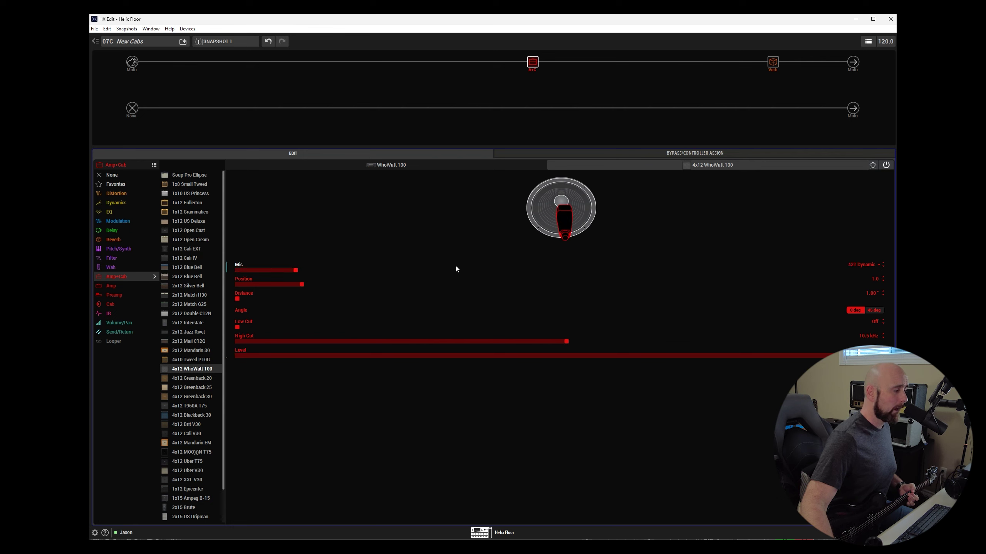
scroll(458, 269, "down", 2)
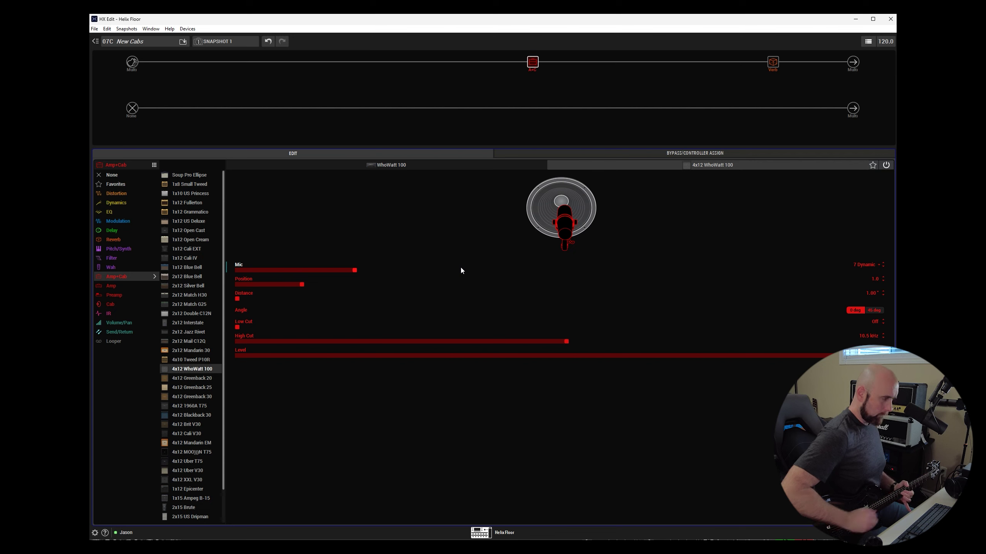
scroll(460, 267, "up", 5)
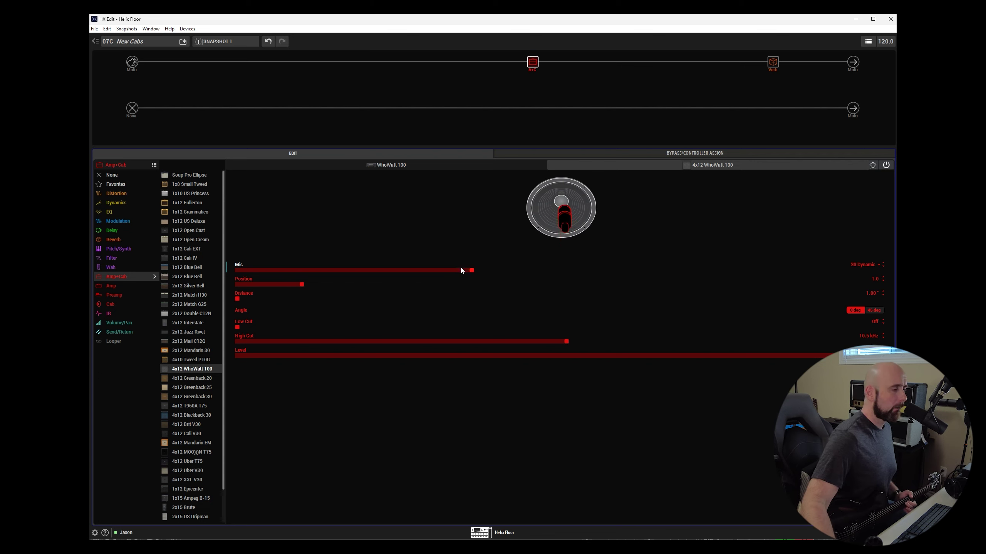
scroll(460, 270, "up", 1)
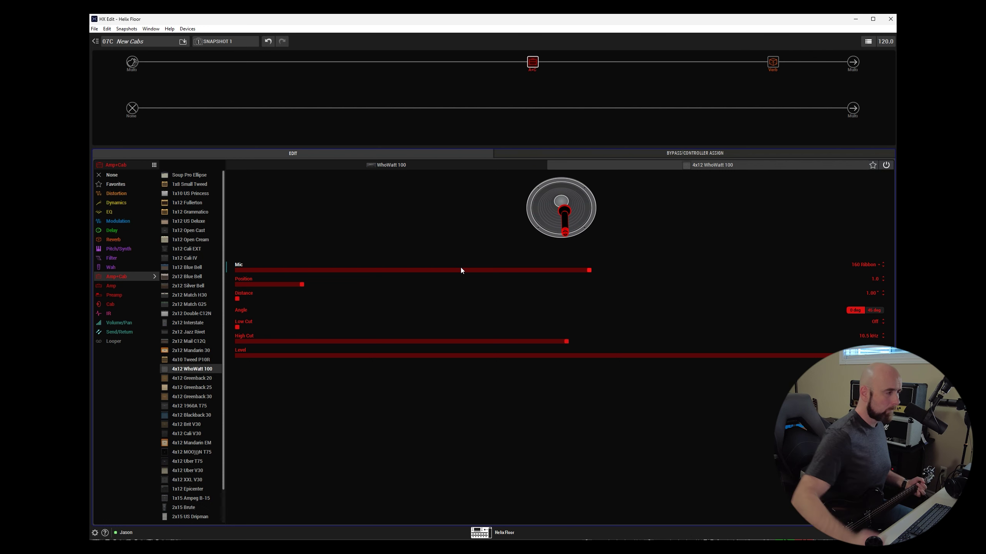
left_click(421, 164)
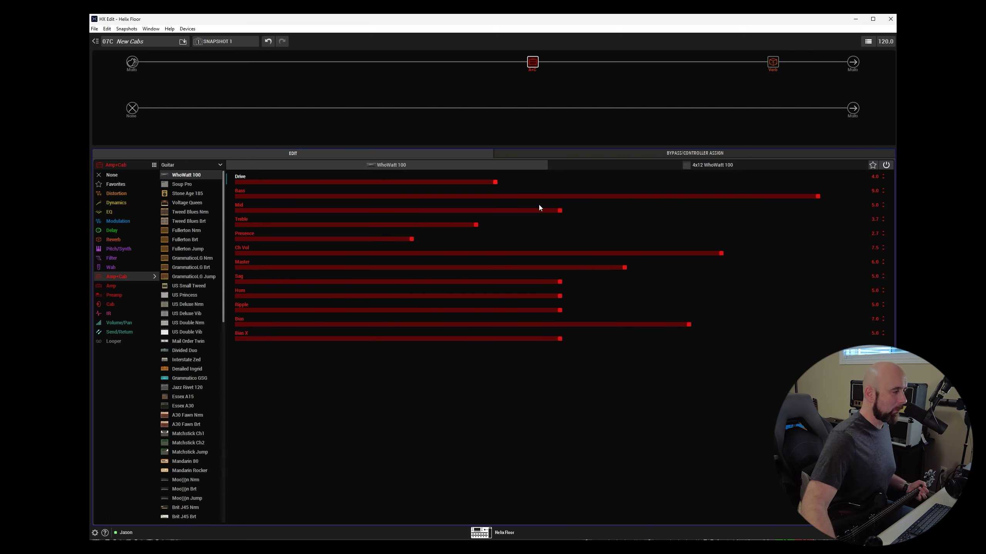
Raise the WhoWatt 100 amp's Drive from 4.0 to about 8.4.
left_click_drag(496, 183, 625, 182)
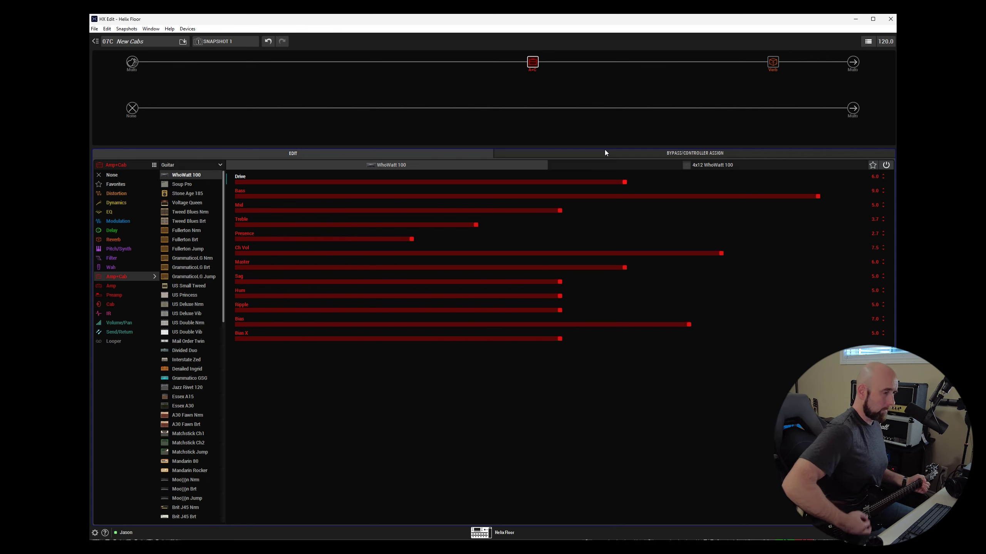
left_click(778, 182)
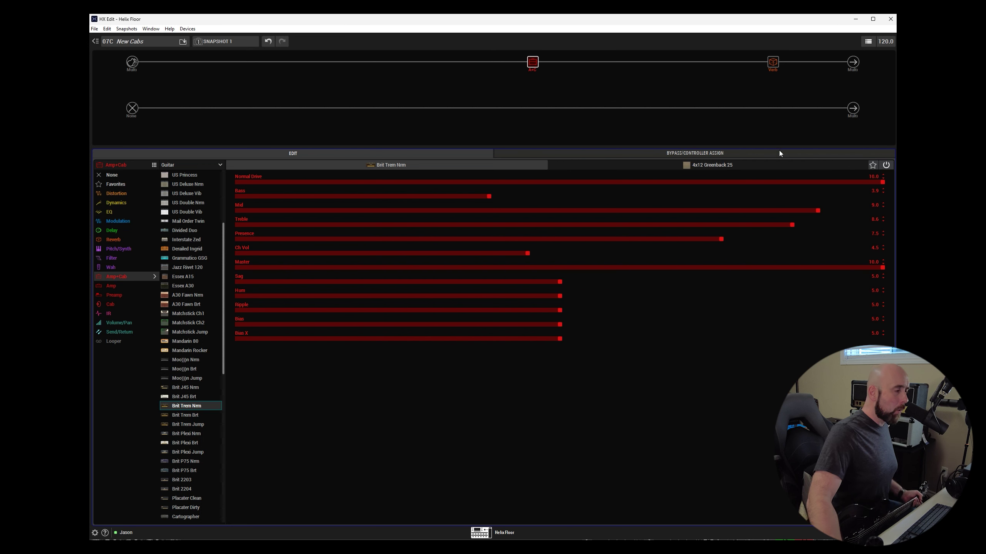
Swap the cab to a 4x12 Greenback 30 with a 160 Ribbon mic.
left_click(768, 168)
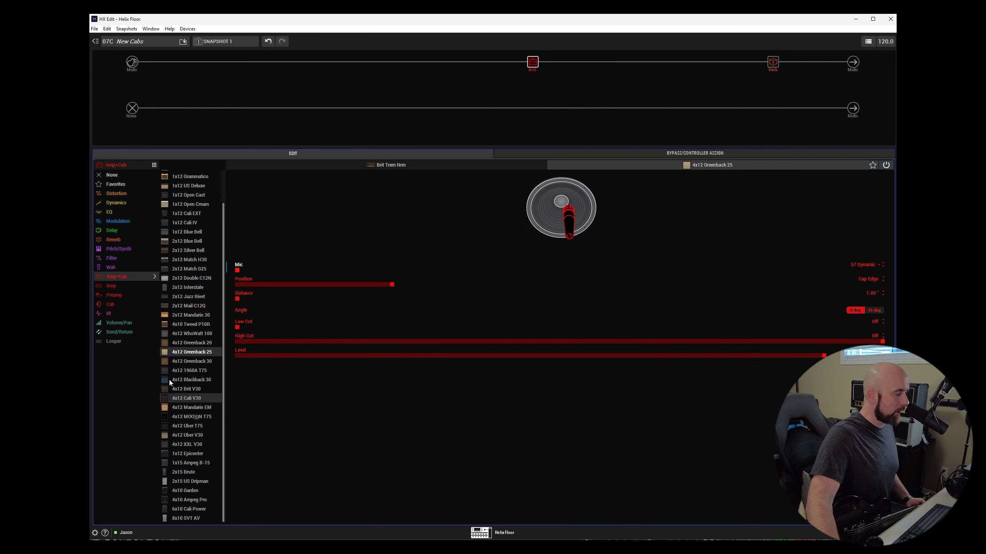
left_click(187, 362)
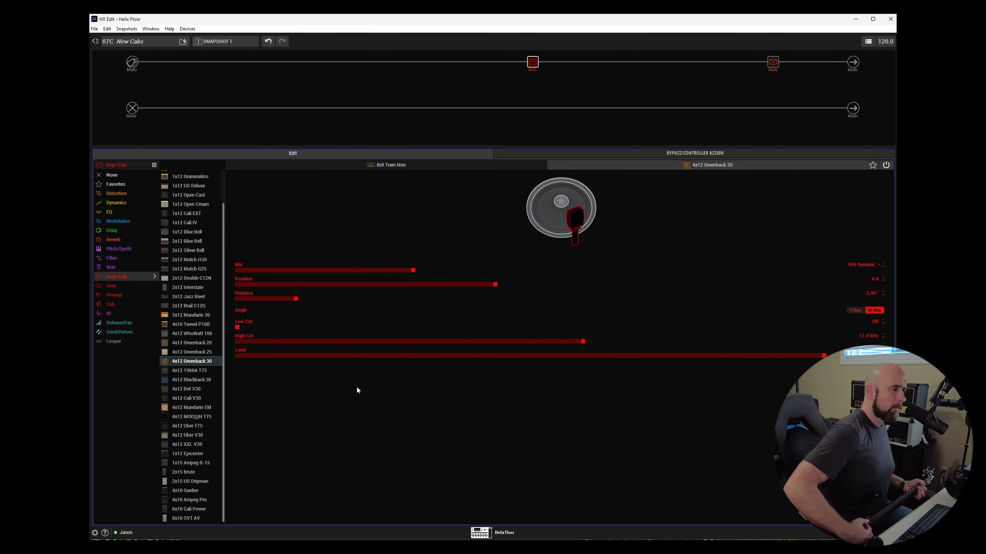
left_click(491, 270)
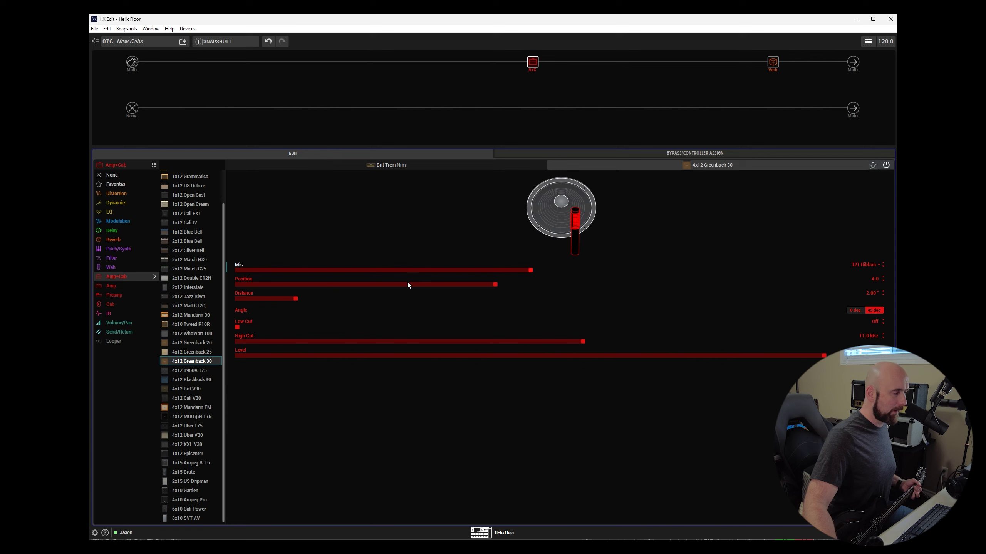
Place the mic at position 2.2, 1.00" distance and 0° angle.
left_click_drag(408, 285, 379, 285)
left_click_drag(254, 303, 237, 299)
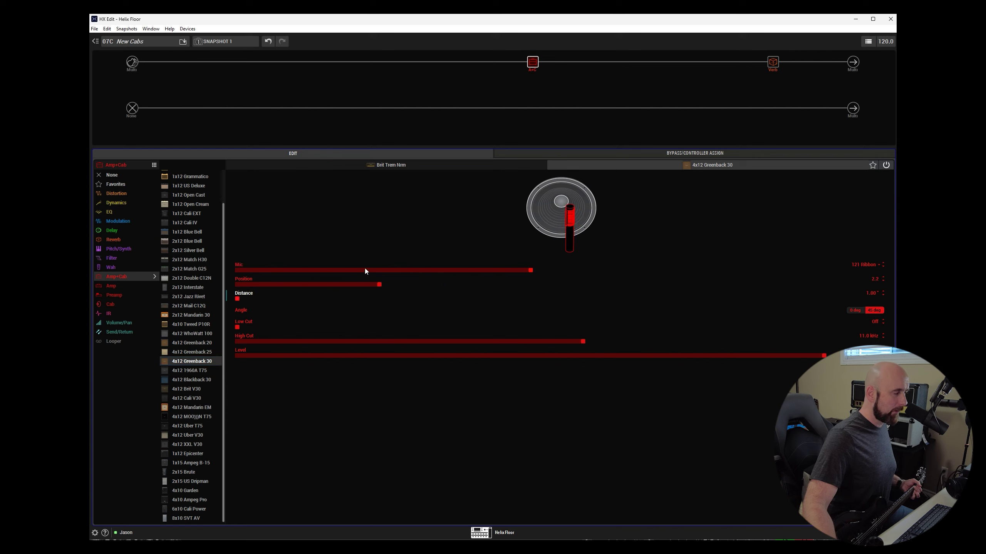
scroll(501, 270, "up", 1)
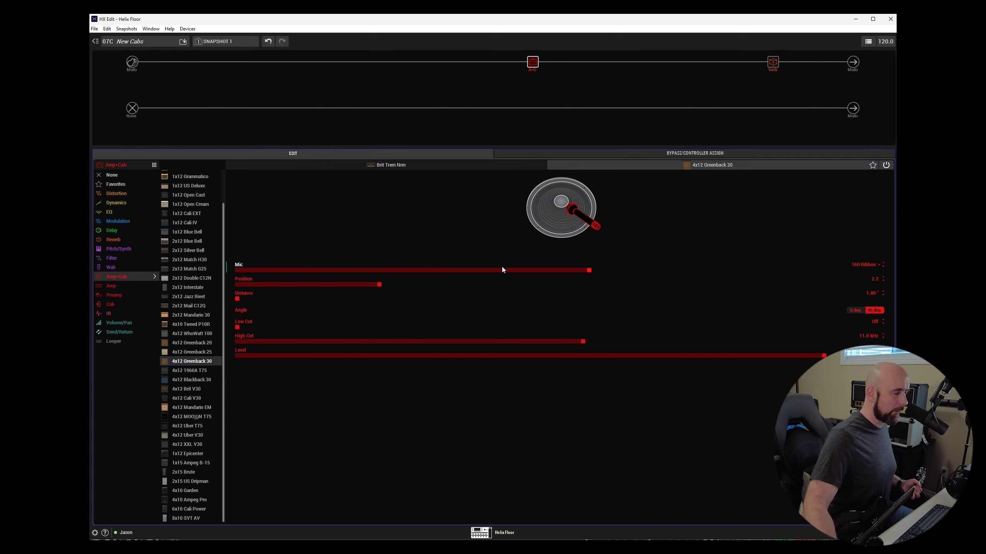
left_click(857, 312)
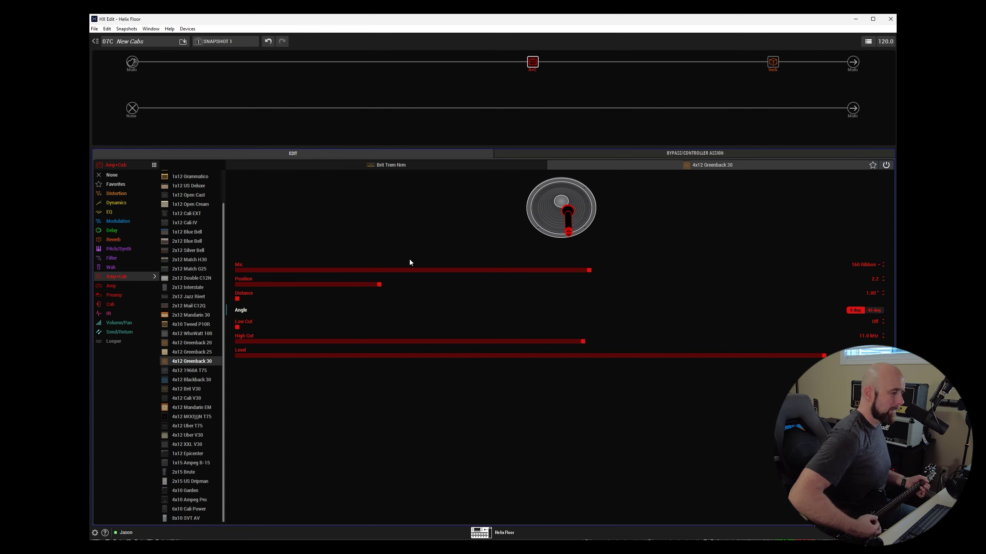
left_click(824, 356)
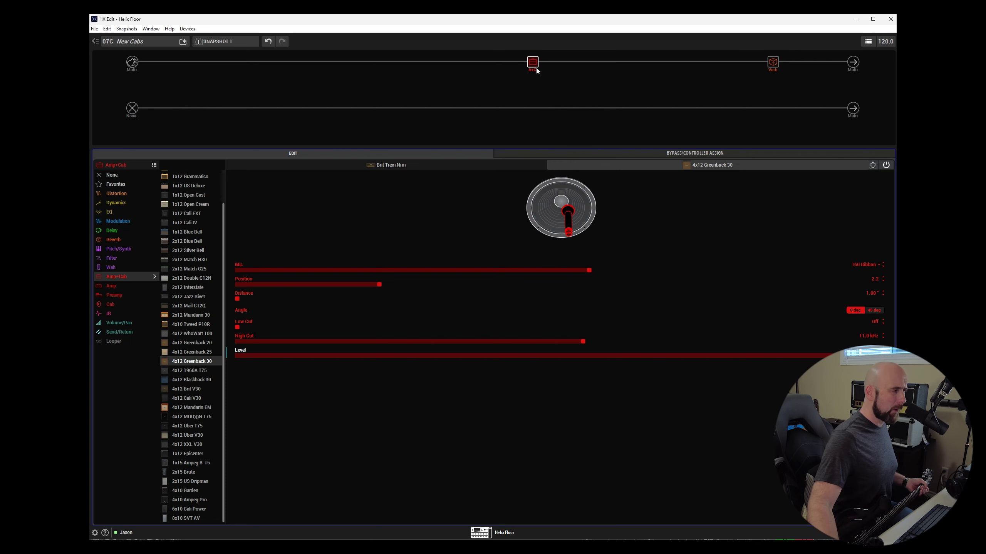
left_click(441, 163)
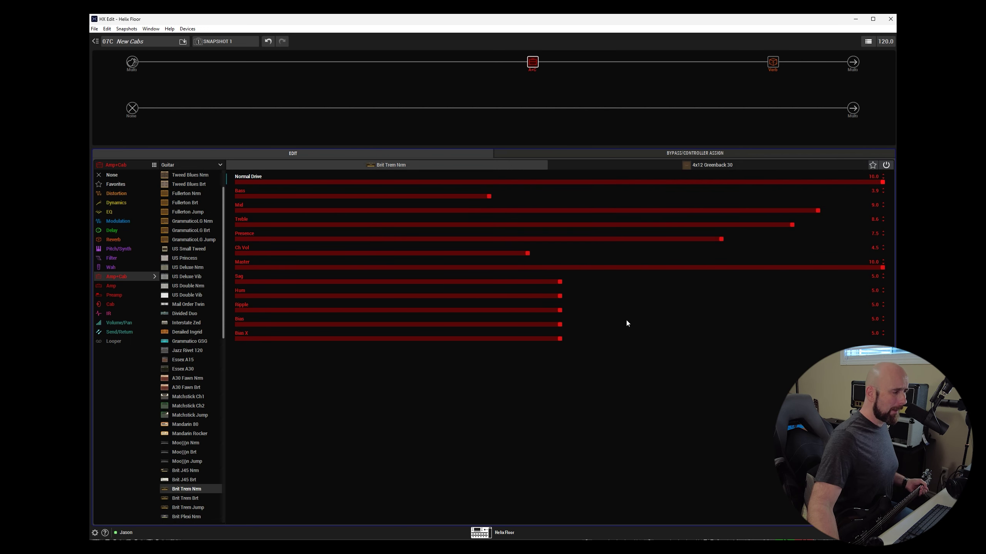
Raise the Brit Trem Nrm's Ch Vol to 5.9, then reopen the Greenback 30 cab settings.
scroll(627, 249, "up", 14)
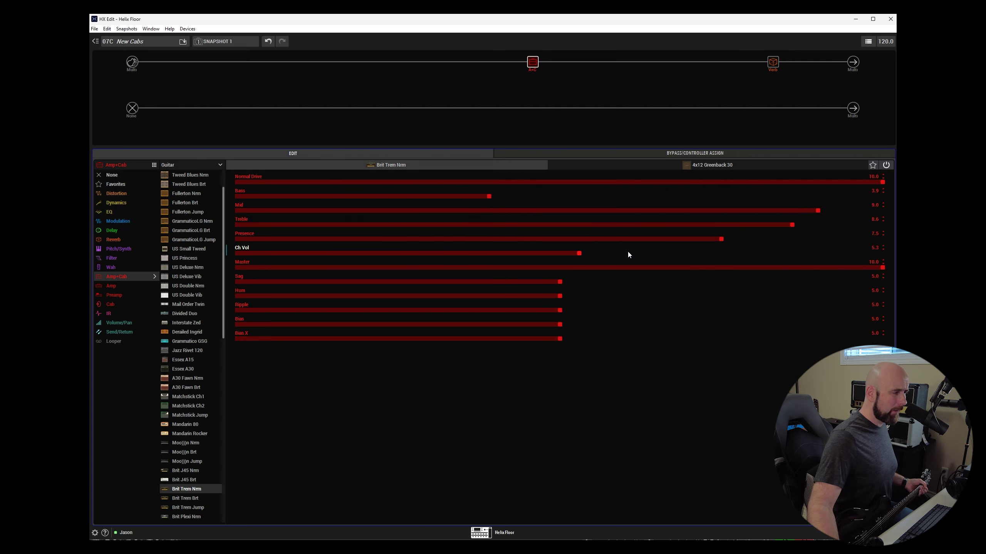
left_click(709, 164)
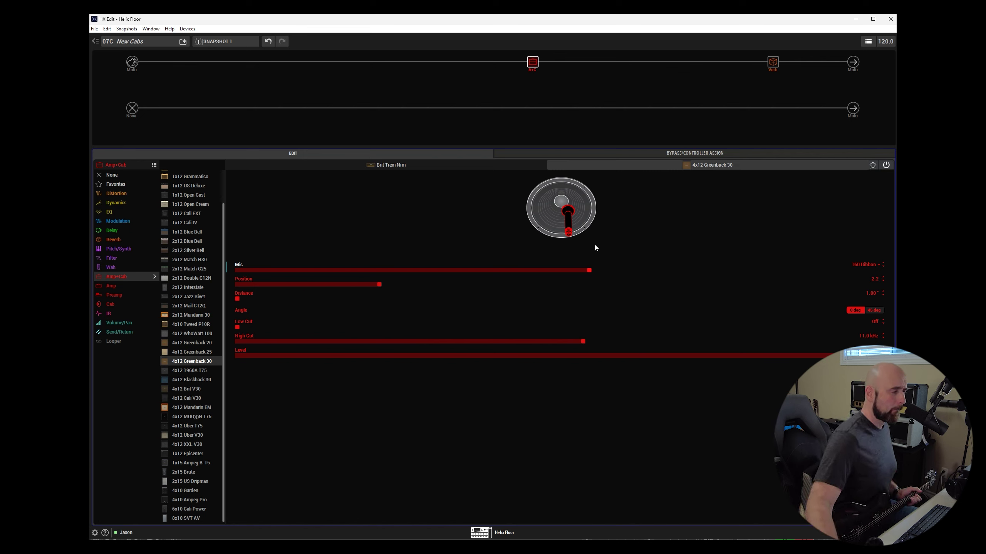
Keep the 160 Ribbon mic and pull it back to about 6.75" distance.
scroll(591, 265, "down", 1)
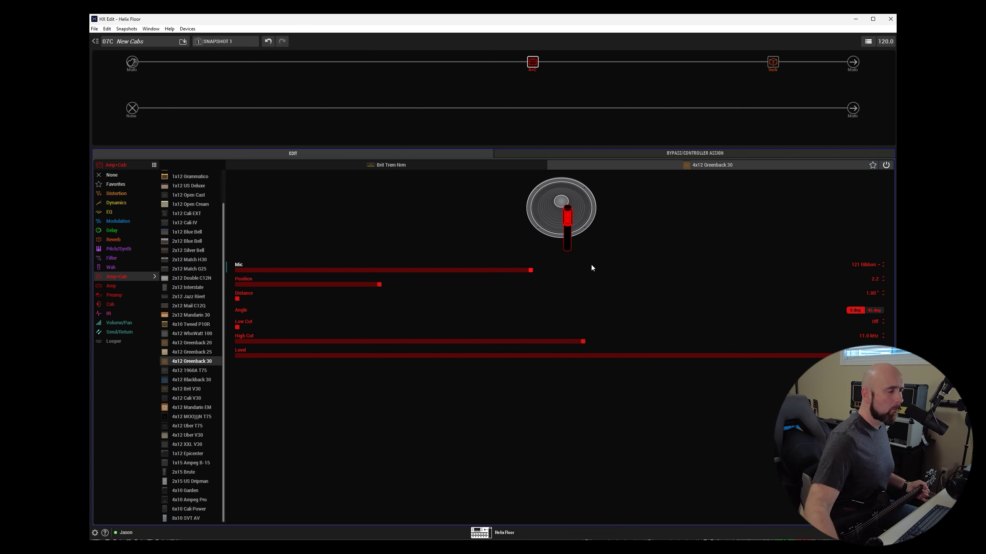
scroll(591, 265, "up", 3)
scroll(592, 265, "down", 1)
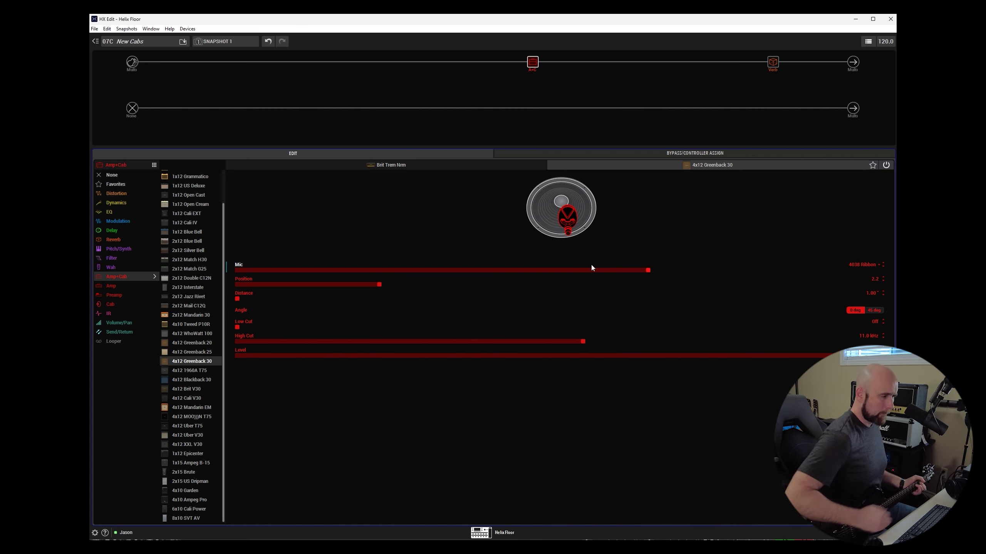
left_click_drag(536, 295, 572, 297)
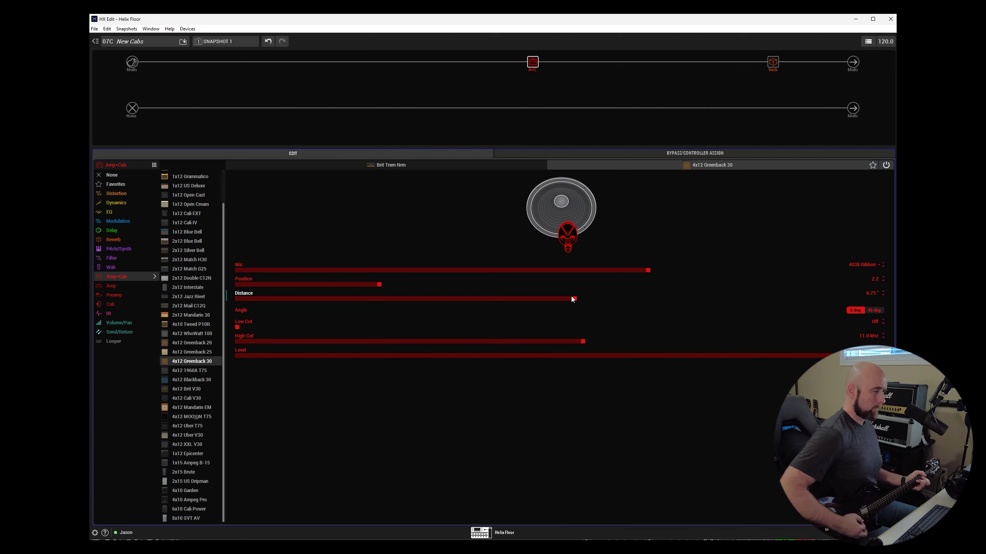
Center the mic position and lower the cab's High Cut to 8.5 kHz.
scroll(352, 289, "down", 5)
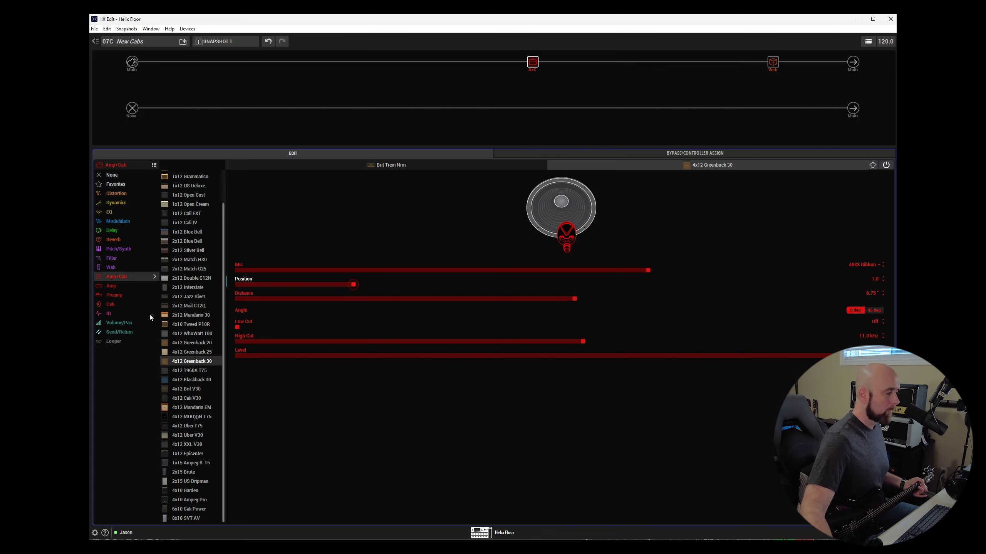
scroll(571, 341, "down", 3)
scroll(573, 345, "down", 1)
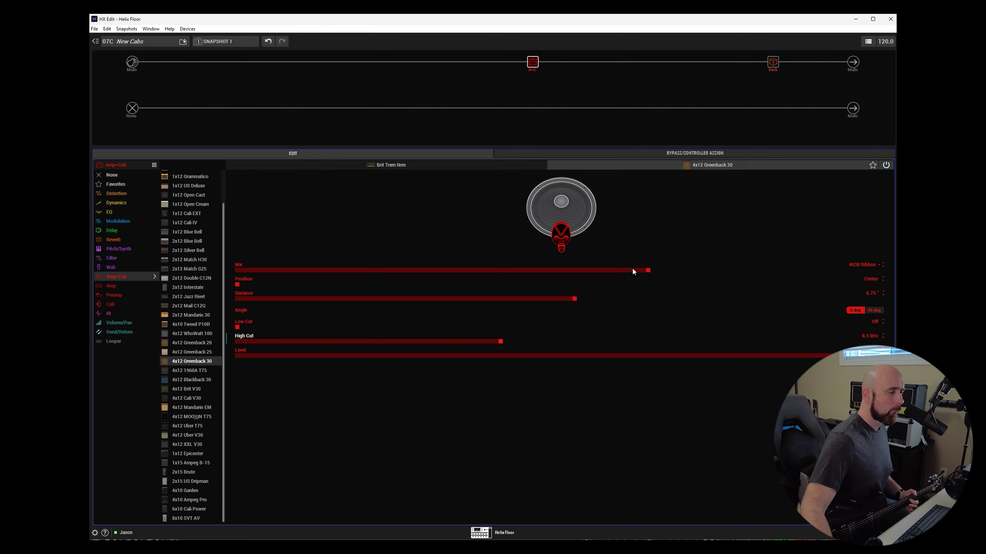
scroll(632, 271, "down", 1)
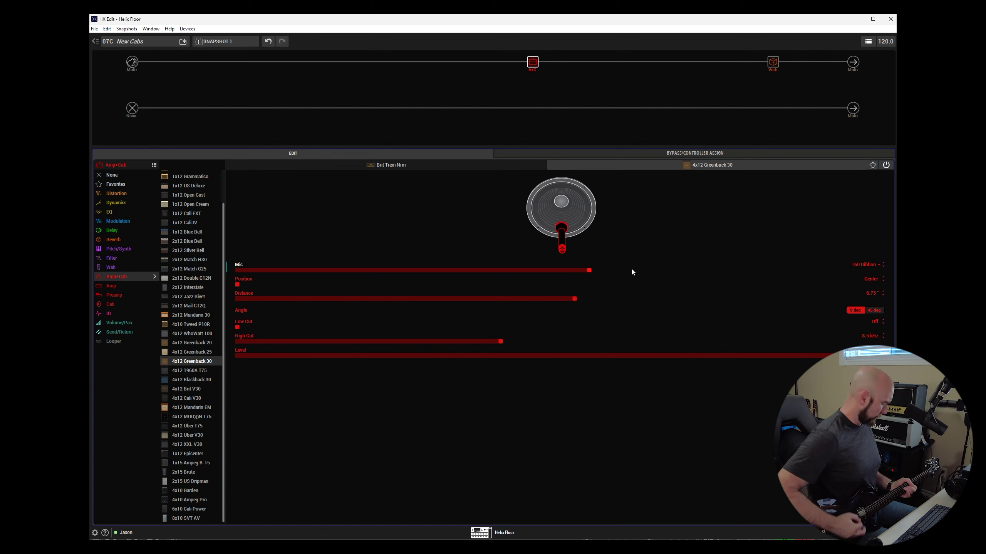